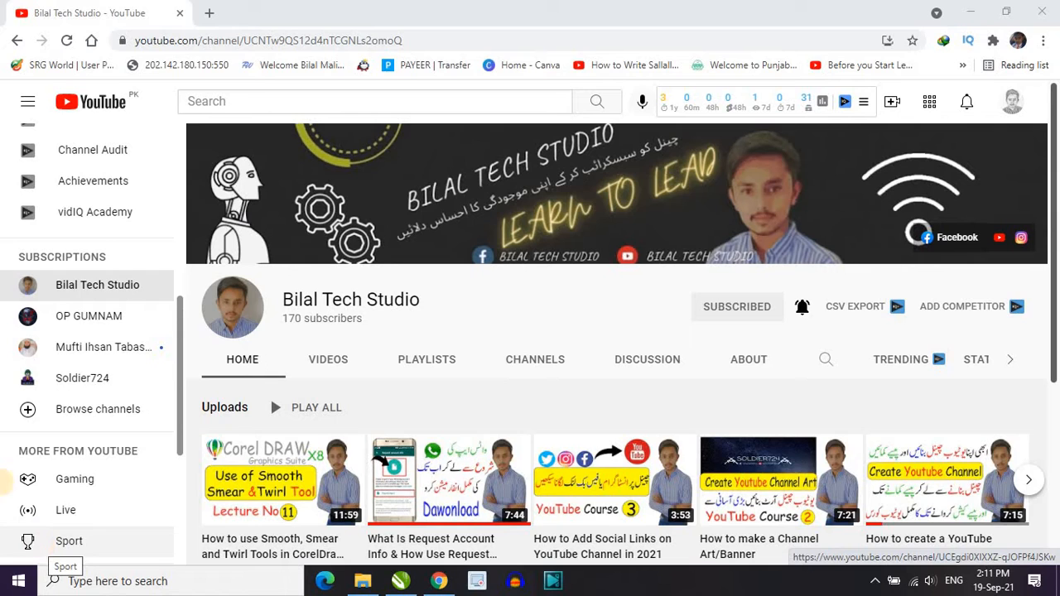
drag(189, 261, 432, 347)
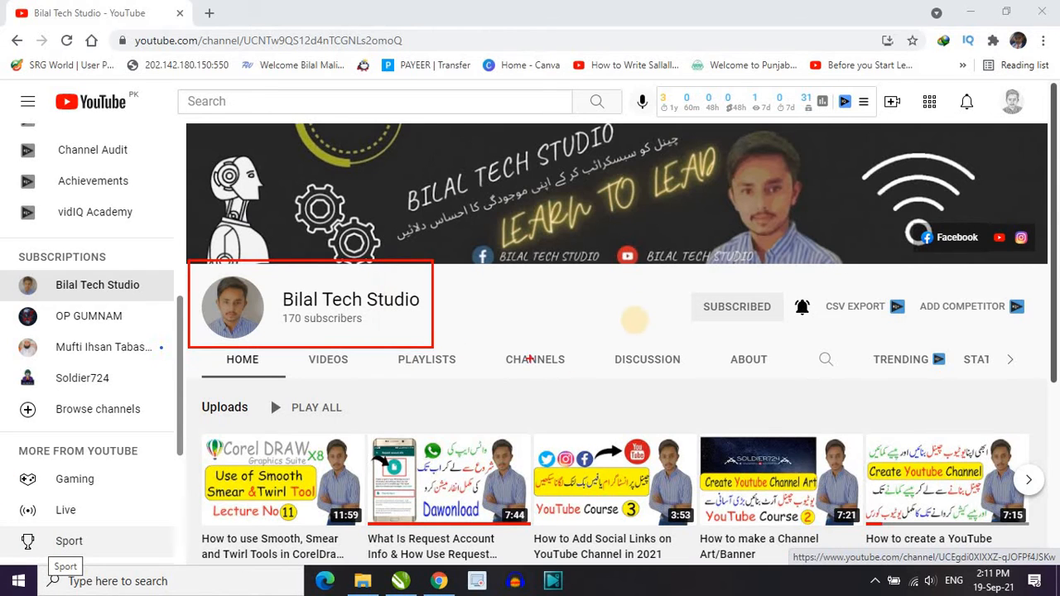
mouse_move(660, 267)
mouse_down()
mouse_move(849, 327)
mouse_move(868, 348)
mouse_up()
mouse_move(819, 304)
mouse_down()
mouse_move(864, 314)
mouse_move(920, 265)
mouse_up()
mouse_move(817, 306)
mouse_down()
mouse_move(832, 327)
mouse_move(886, 258)
mouse_up()
key(Escape)
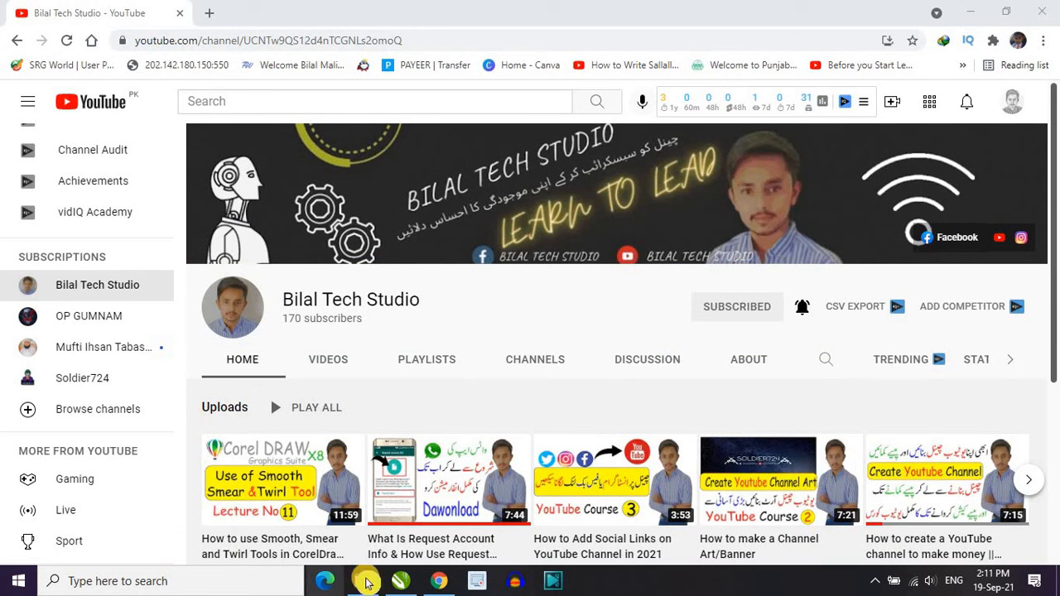
Step: Switch to CorelDRAW, draw a rectangle about 2.7 by 0.94 inches, centre it in the view and fill it red
click(400, 582)
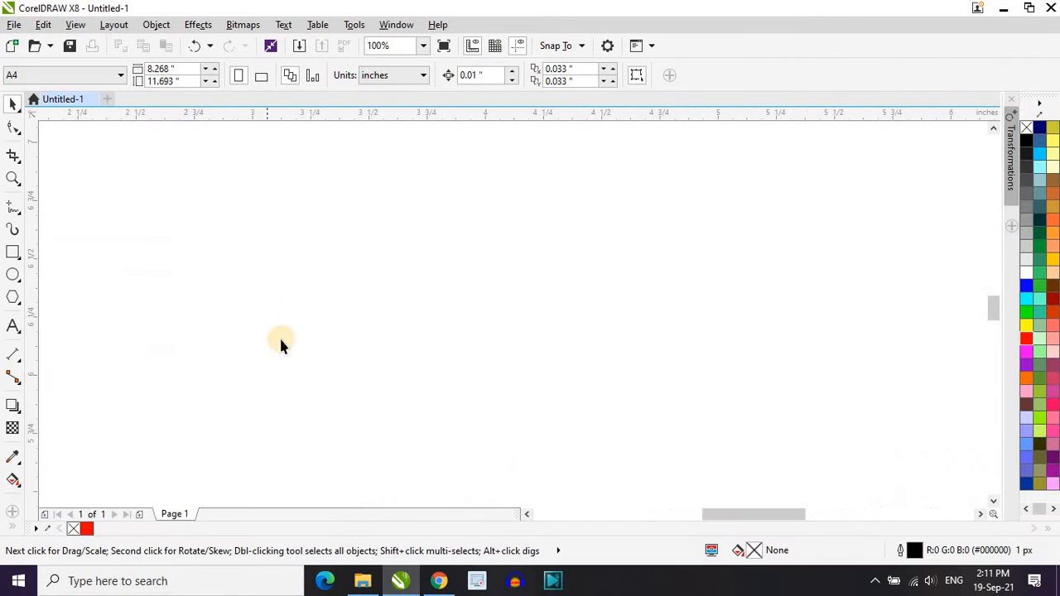
click(15, 263)
drag(88, 177, 717, 396)
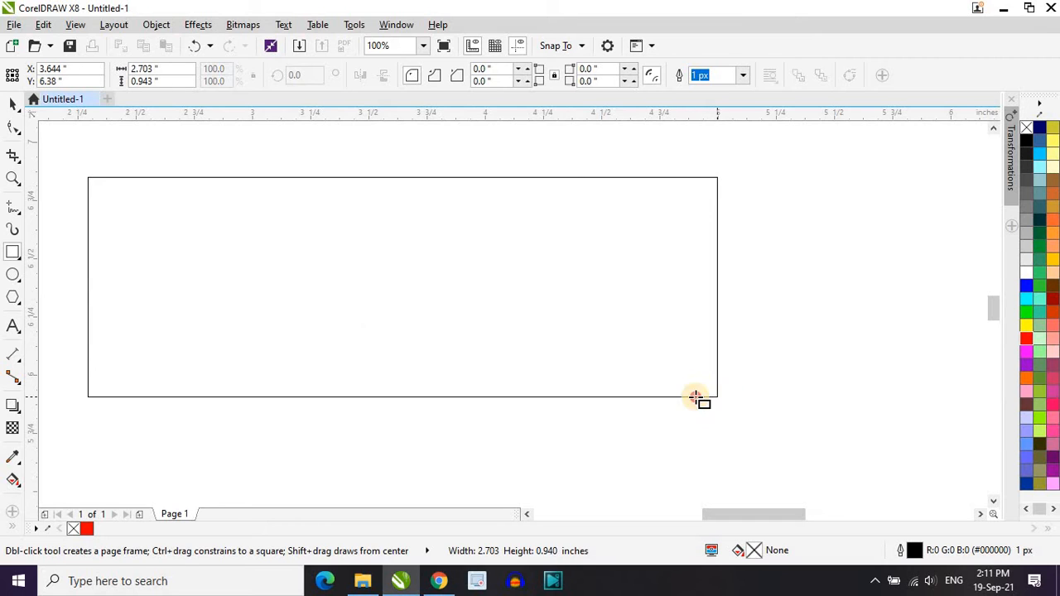
drag(466, 286, 551, 282)
click(1027, 342)
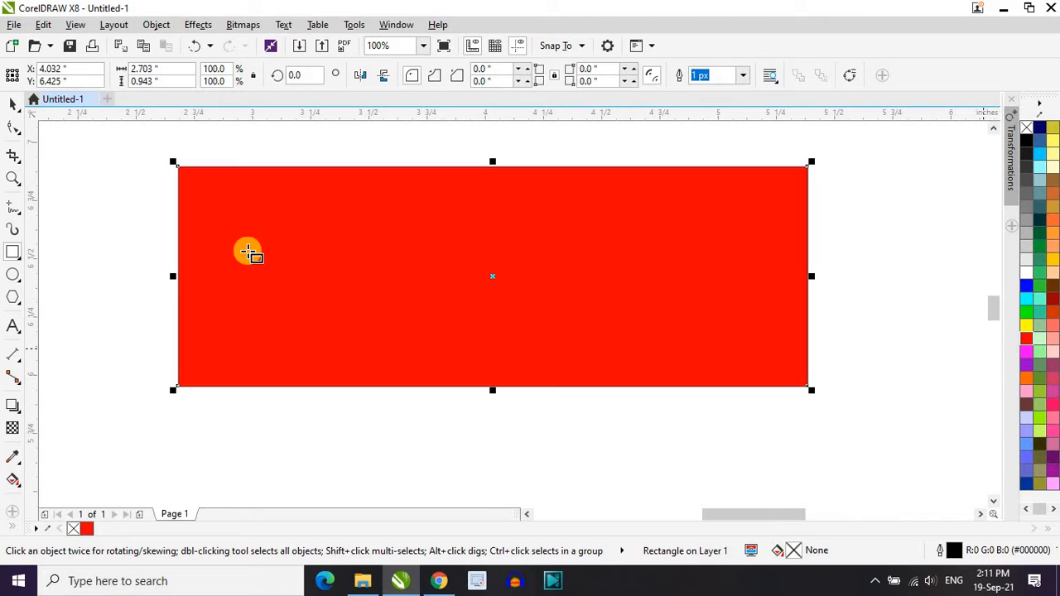
click(13, 107)
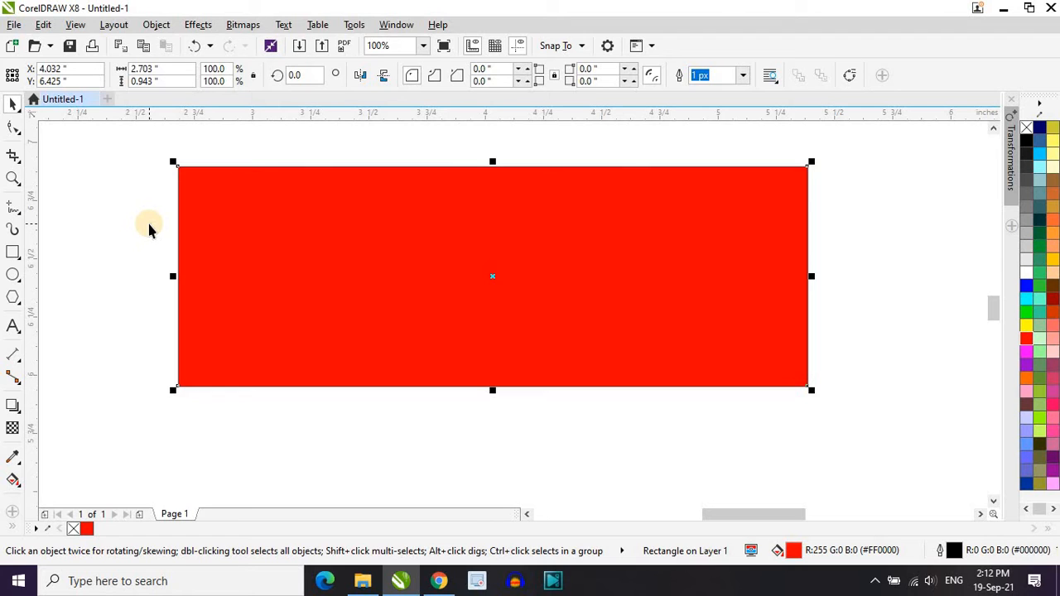
Step: Activate the Attract tool and set its nib size to 0.5 inches
click(21, 133)
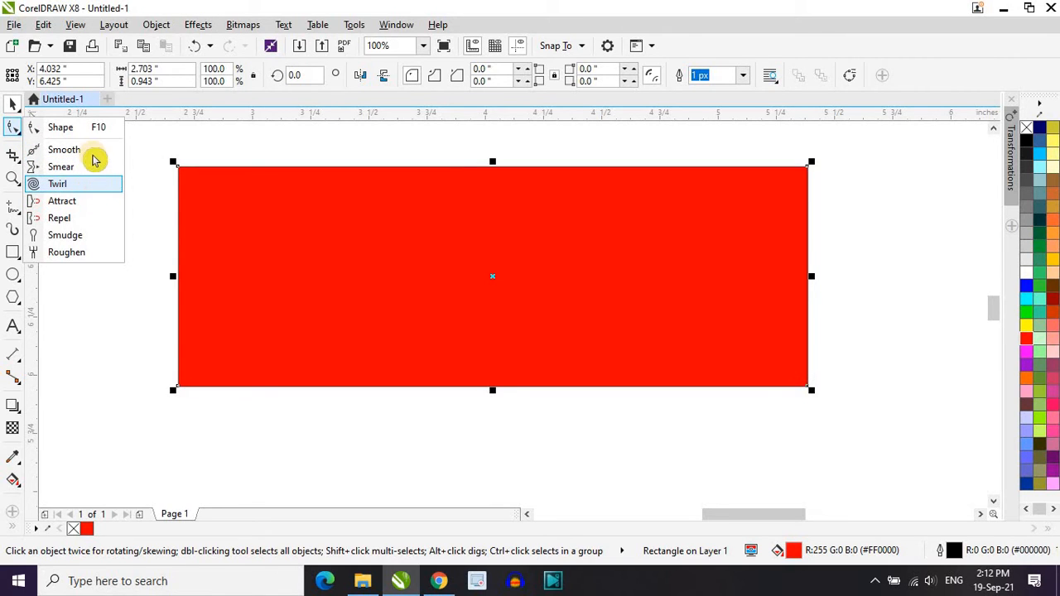
click(99, 200)
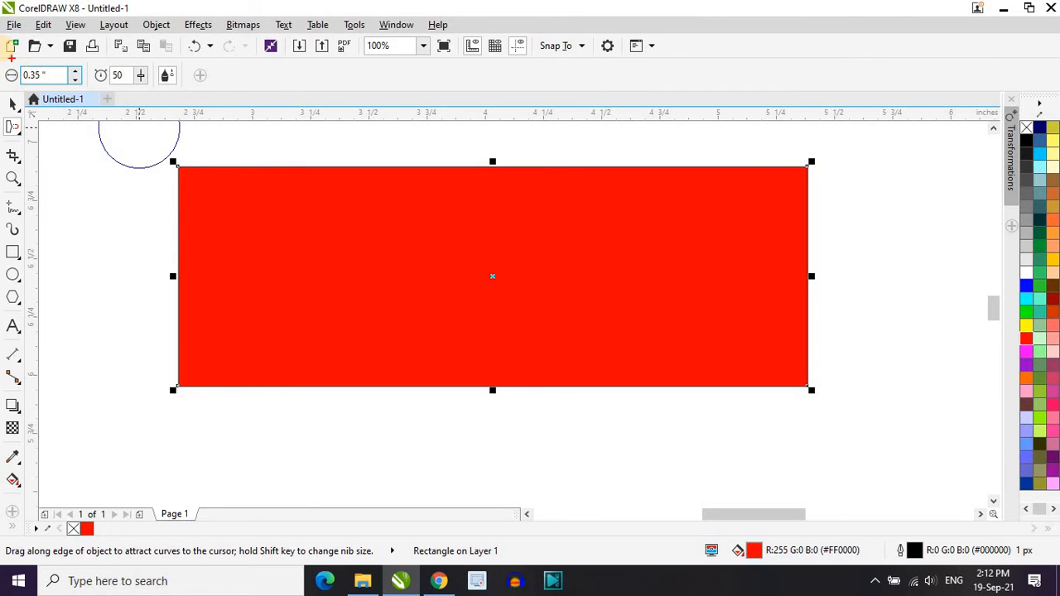
mouse_move(1, 52)
mouse_down()
mouse_move(131, 87)
mouse_move(251, 89)
mouse_up()
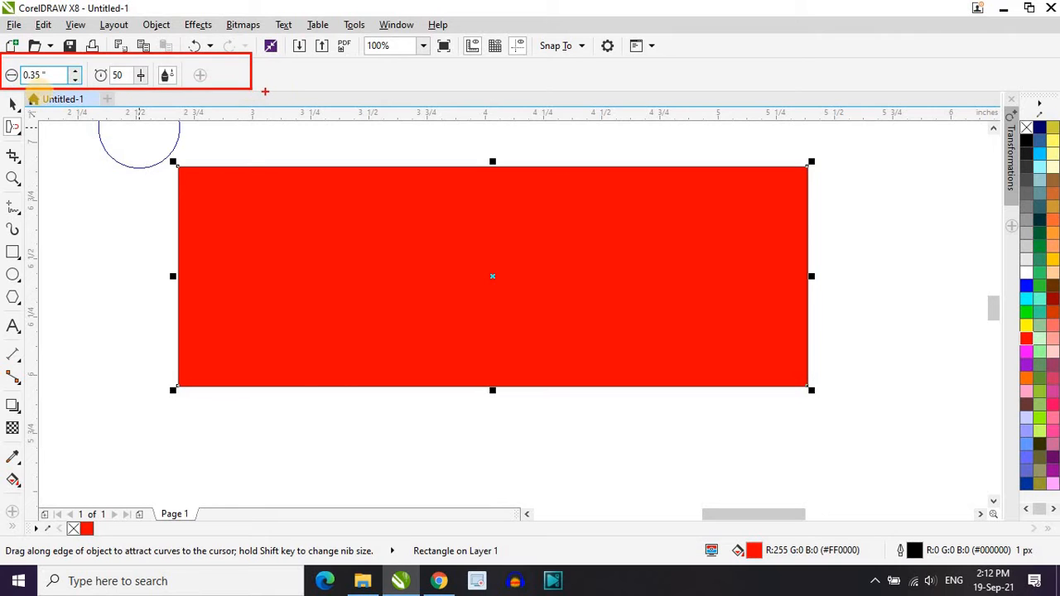
key(Escape)
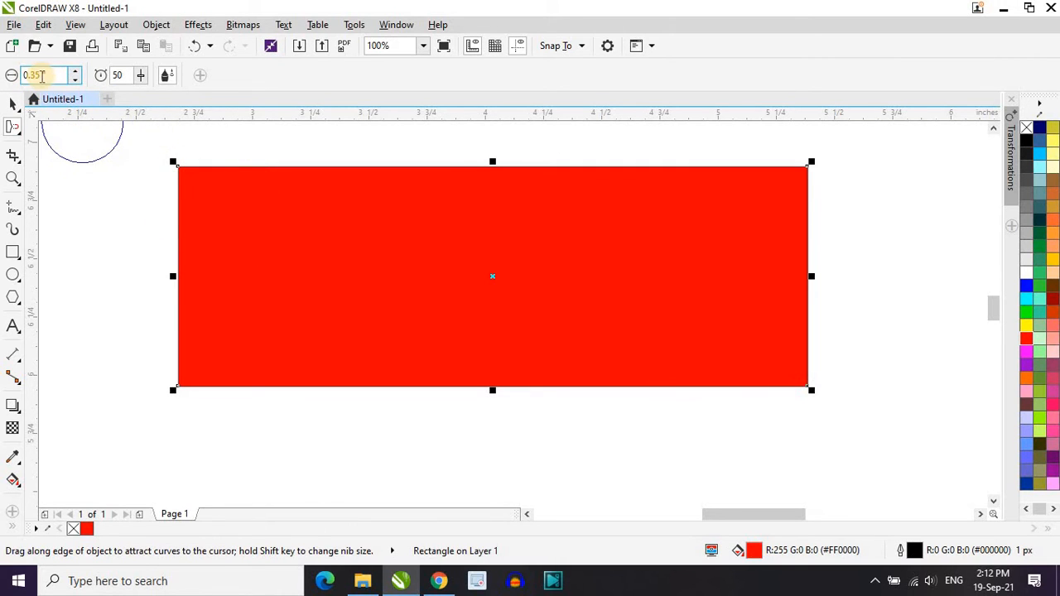
text(0)
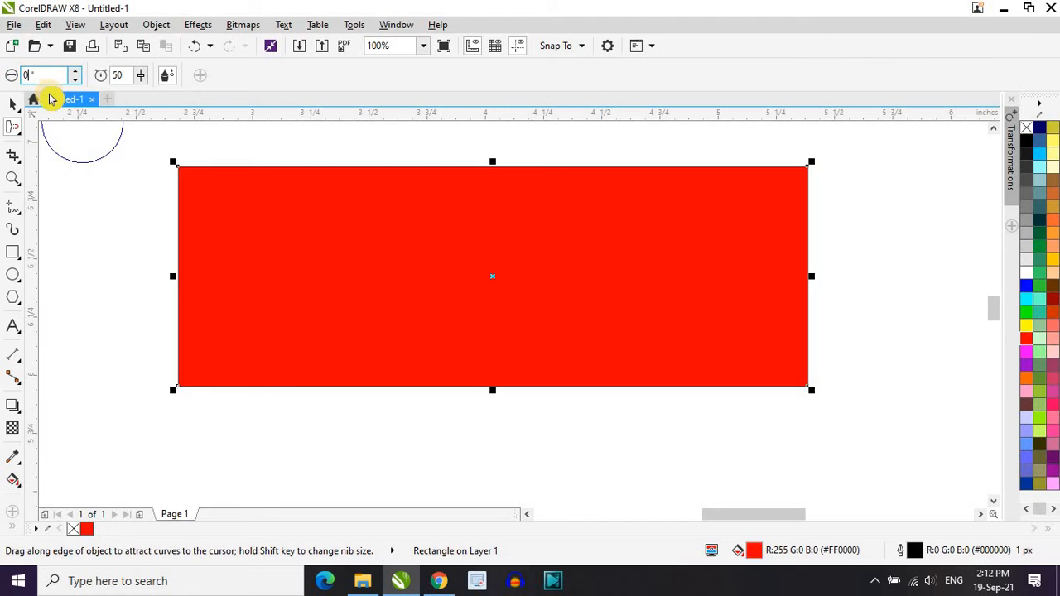
text(.5)
key(Return)
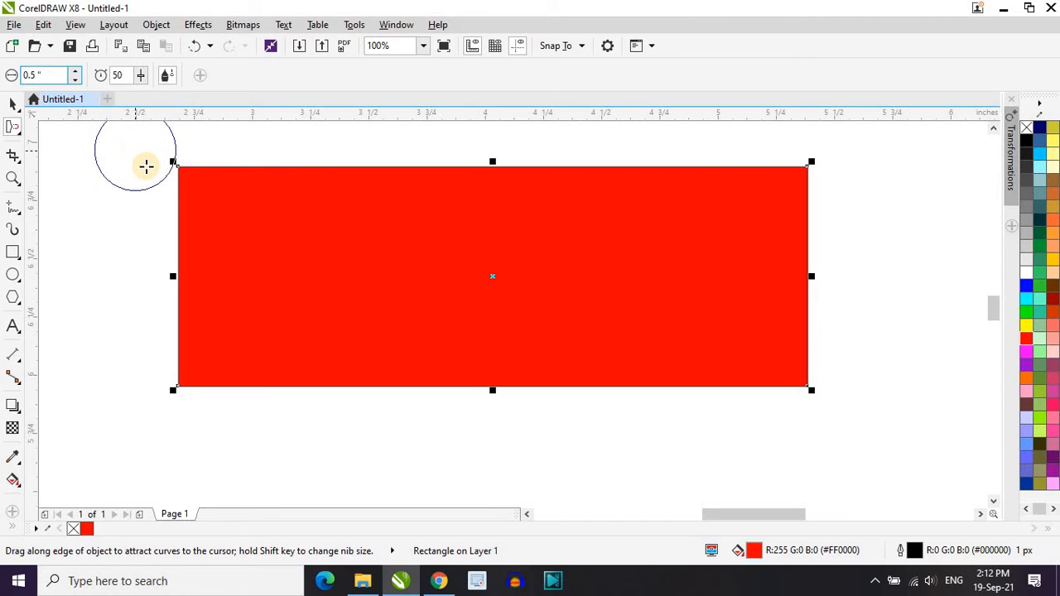
Step: Reselect the red rectangle and set the Attract tool's nib size to 0.33 inches
mouse_move(146, 166)
mouse_down()
mouse_move(355, 270)
mouse_move(394, 243)
mouse_up()
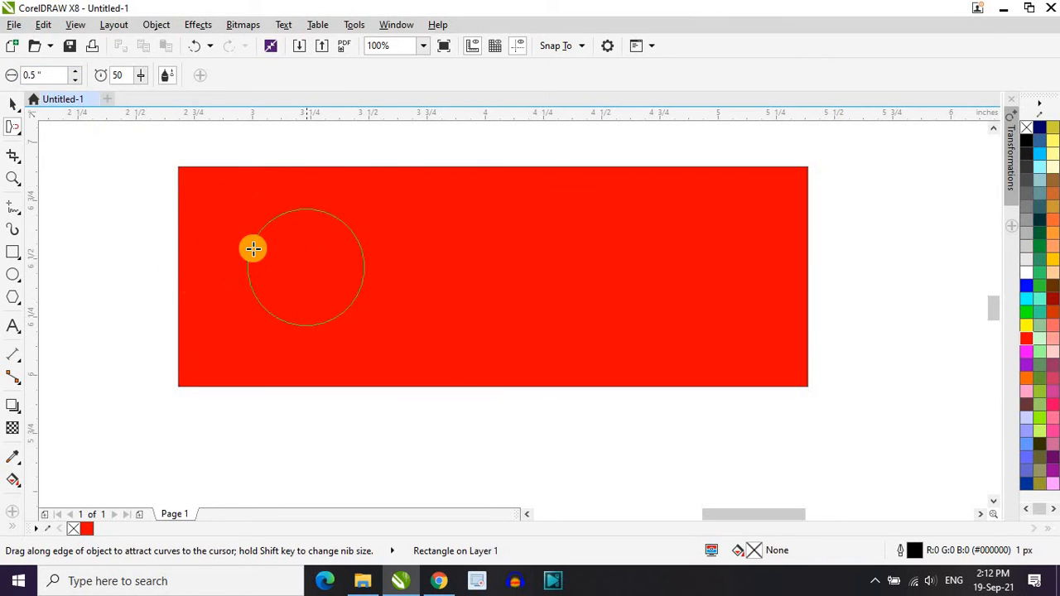
click(13, 105)
click(276, 220)
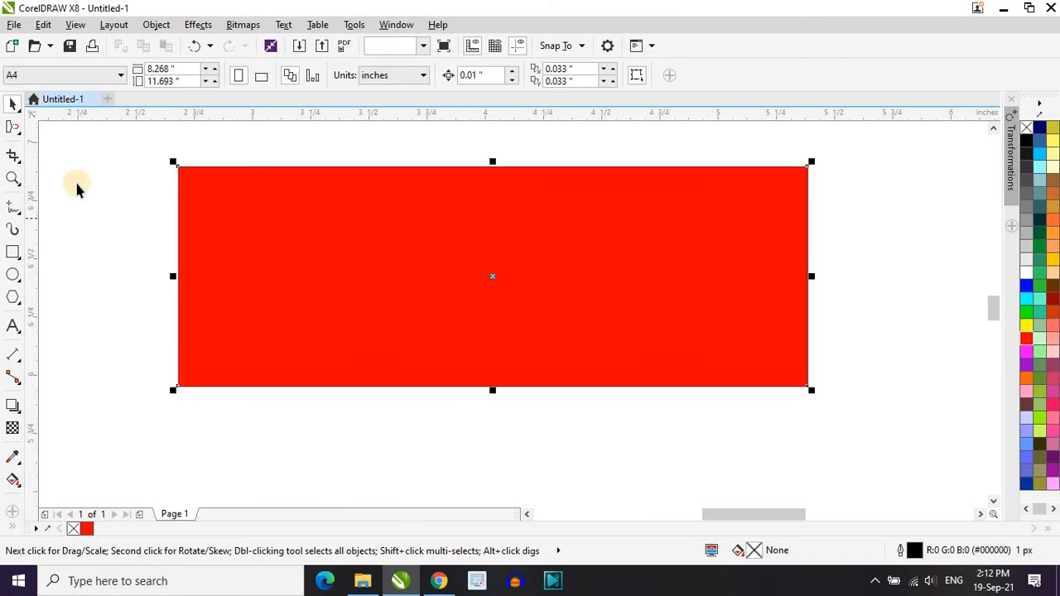
click(14, 127)
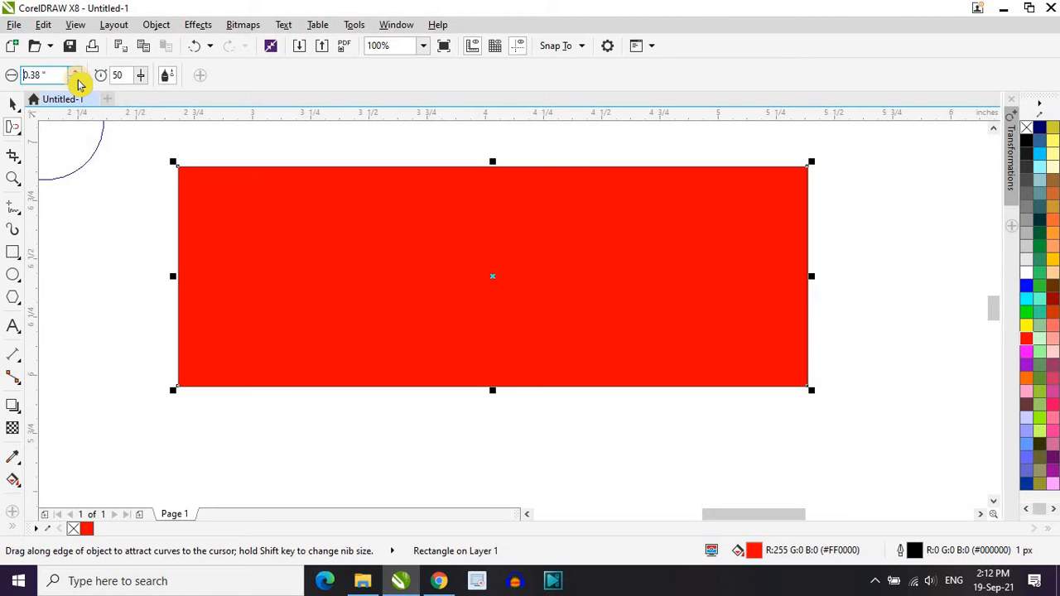
click(75, 80)
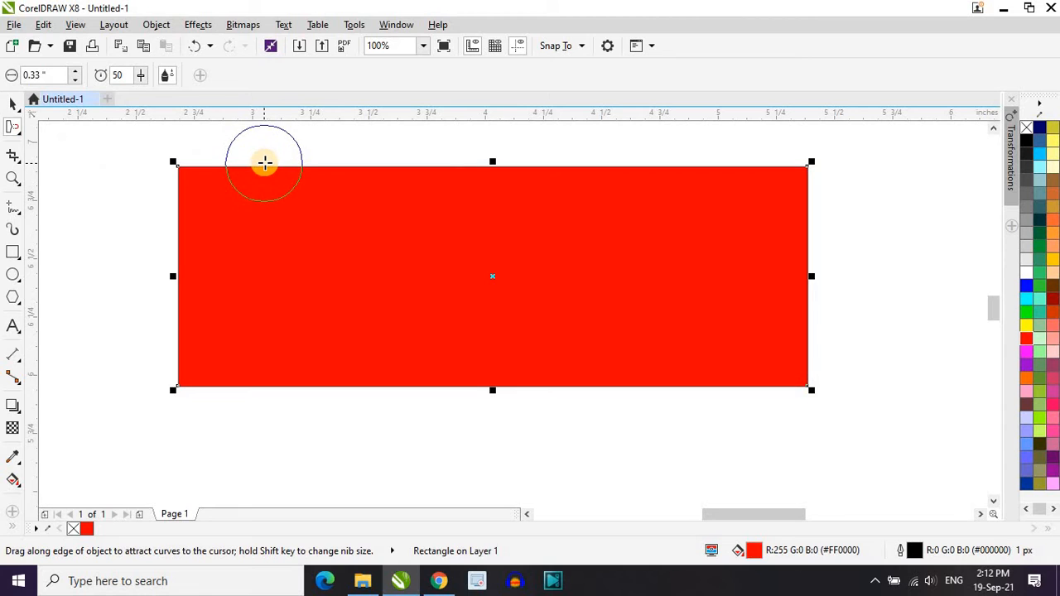
Step: Pull a deep narrow notch and two shallow dents down into the rectangle's top edge with the Attract tool
drag(246, 161, 246, 348)
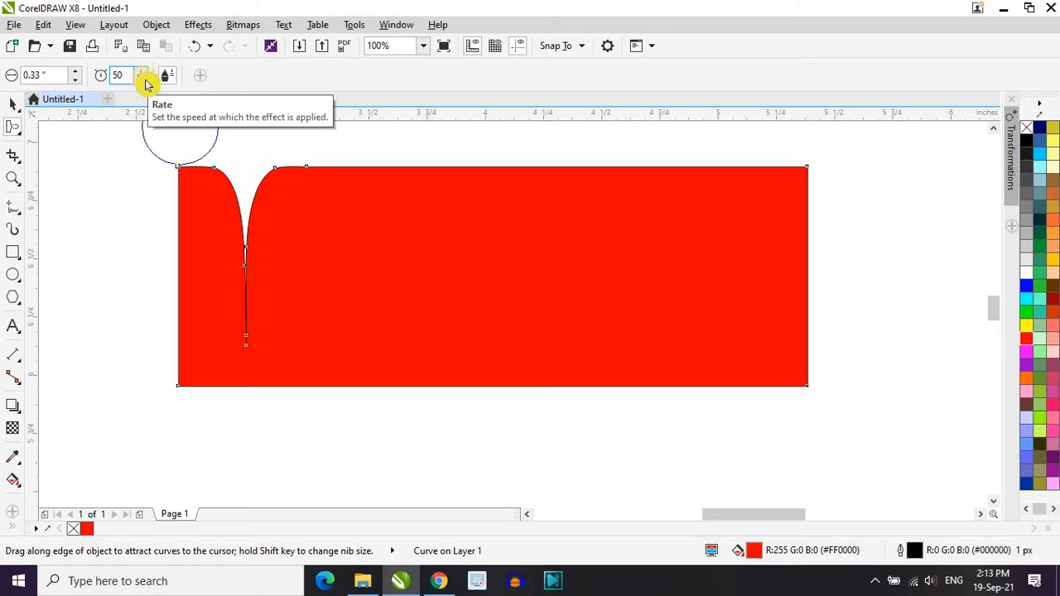
click(314, 169)
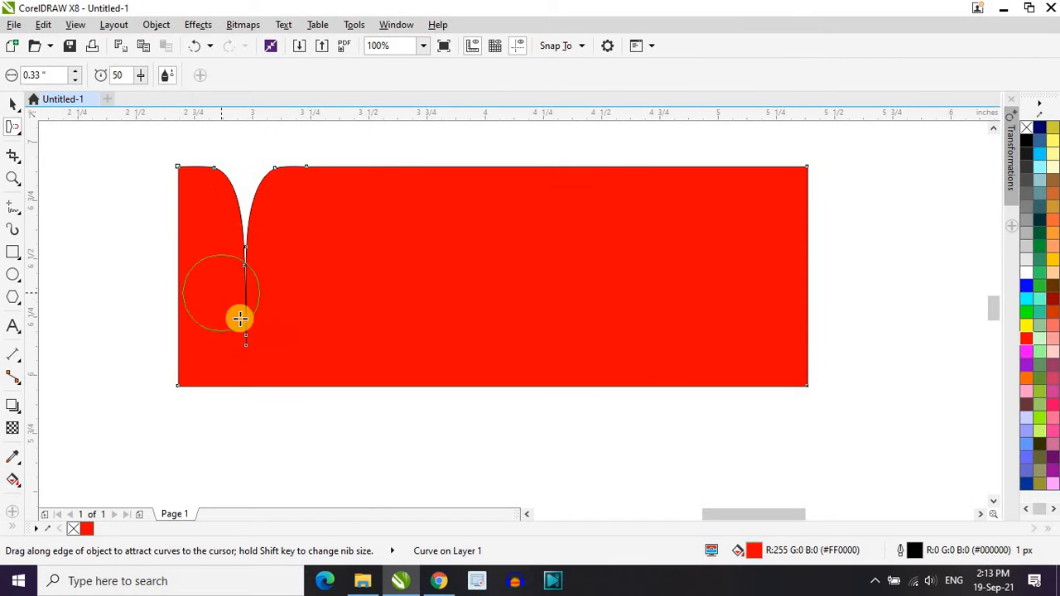
drag(355, 158, 363, 265)
drag(362, 161, 367, 254)
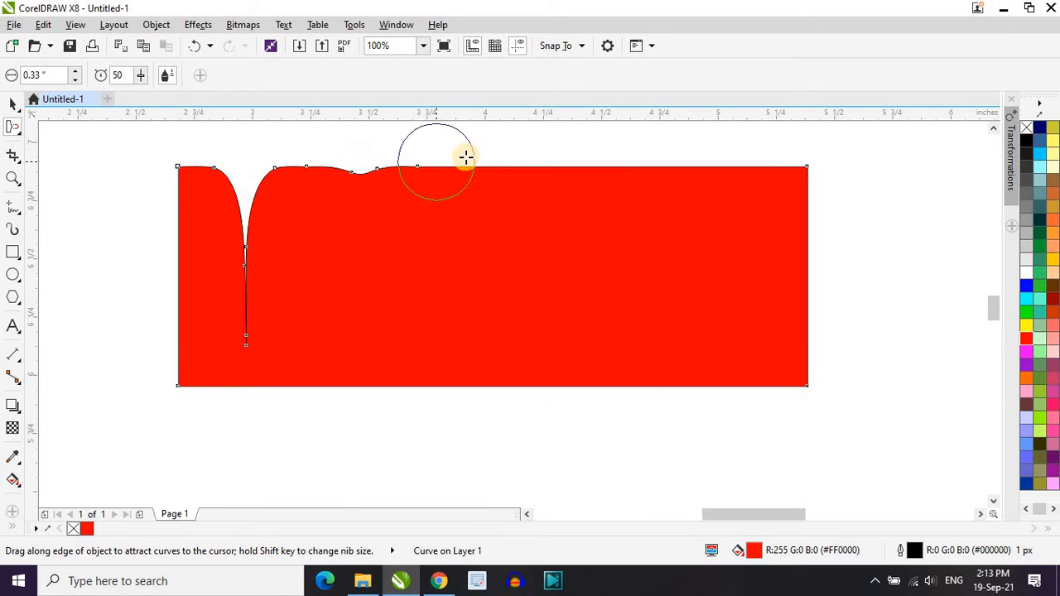
drag(462, 157, 468, 254)
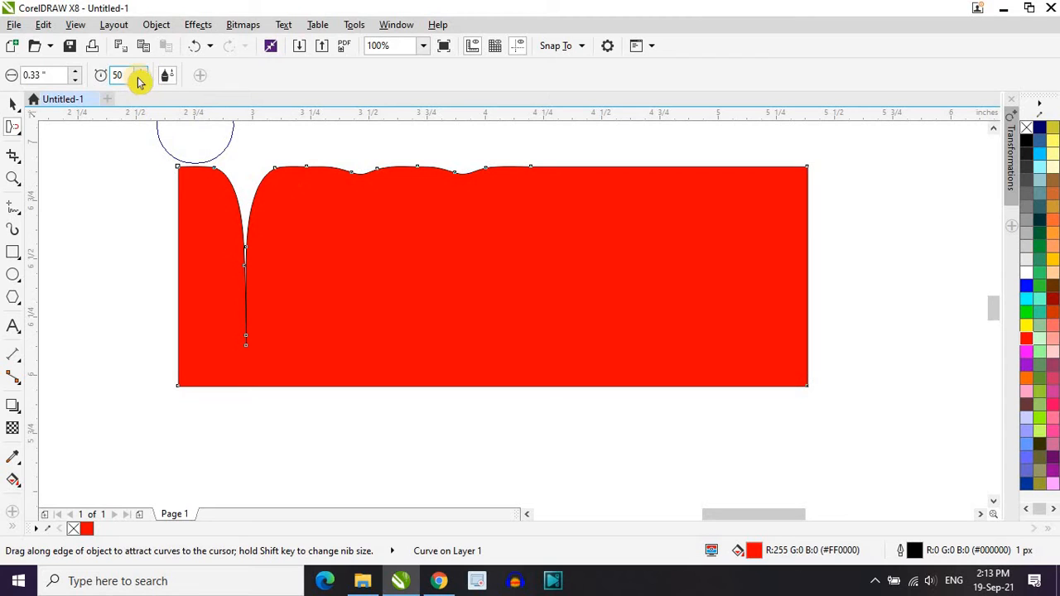
Step: Set the Attract rate to 71 and pull further notches down into the rectangle's top edge
mouse_move(141, 76)
mouse_down()
mouse_move(142, 88)
mouse_move(208, 97)
mouse_move(152, 97)
mouse_move(162, 98)
mouse_up()
mouse_move(421, 158)
mouse_down()
mouse_move(414, 296)
mouse_move(424, 313)
mouse_up()
mouse_move(504, 149)
mouse_down()
mouse_move(510, 284)
mouse_move(489, 219)
mouse_move(443, 171)
mouse_move(452, 282)
mouse_move(425, 234)
mouse_move(415, 181)
mouse_move(407, 295)
mouse_move(316, 174)
mouse_move(333, 163)
mouse_move(348, 344)
mouse_up()
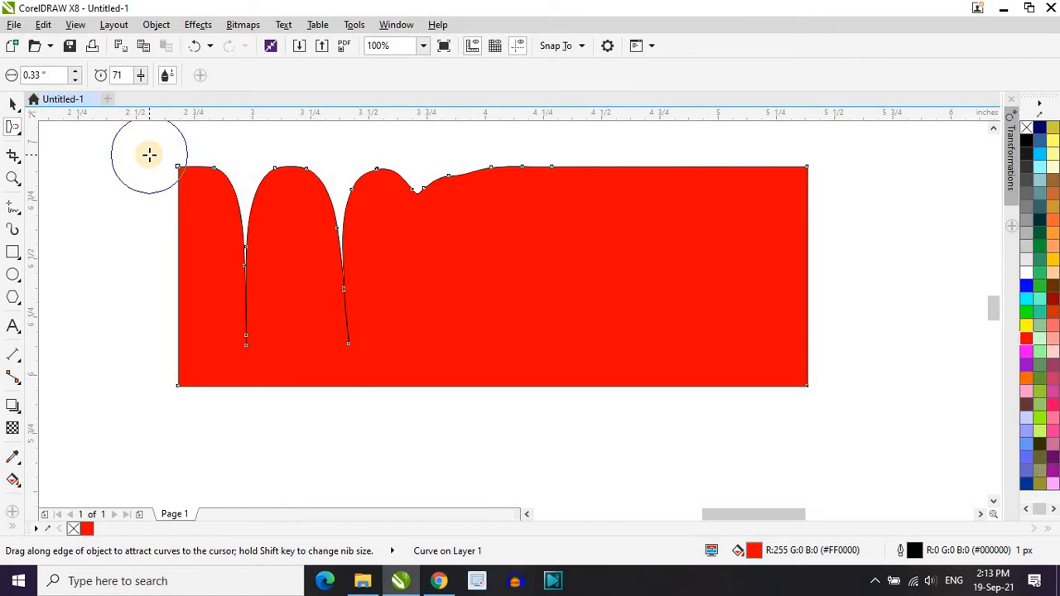
Step: Undo all the notches and dents made in the rectangle's top edge
key(ctrl+z)
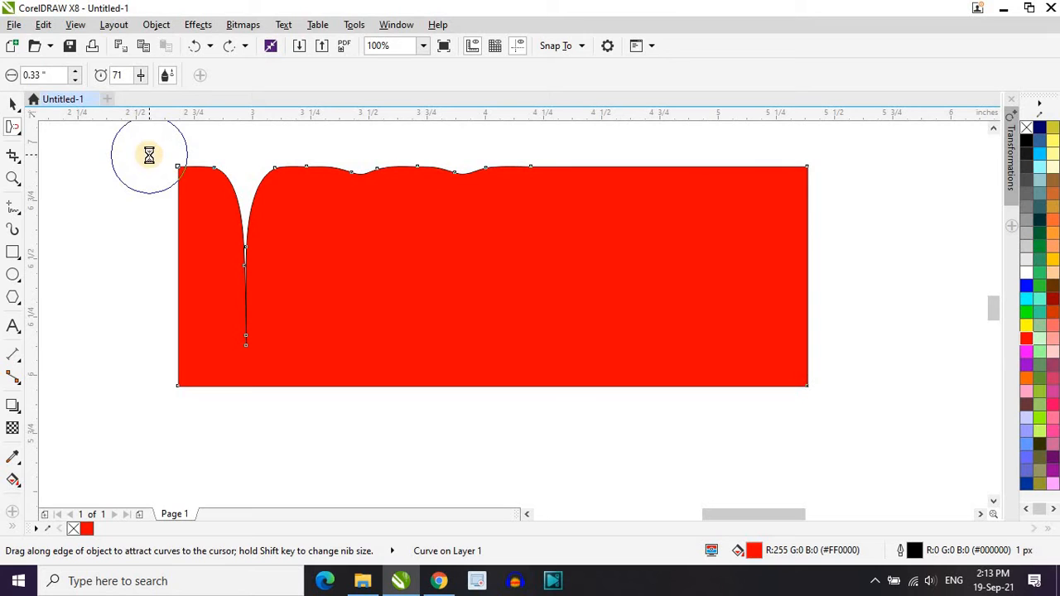
key(ctrl+z)
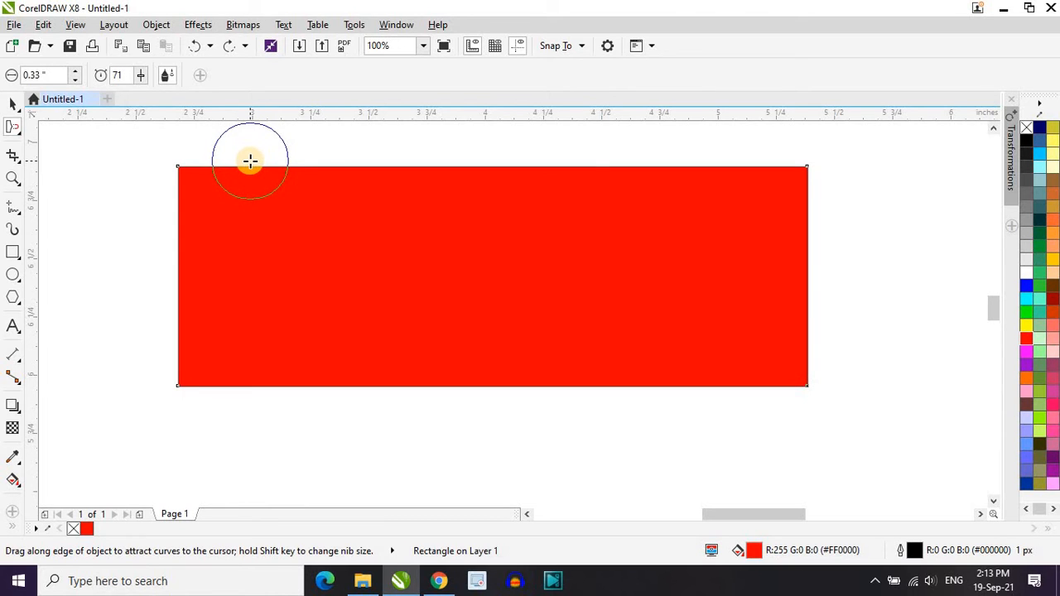
Step: Distort the rectangle's top edge with Attract strokes, forming notches near both ends and a curl and peaks between them
click(250, 161)
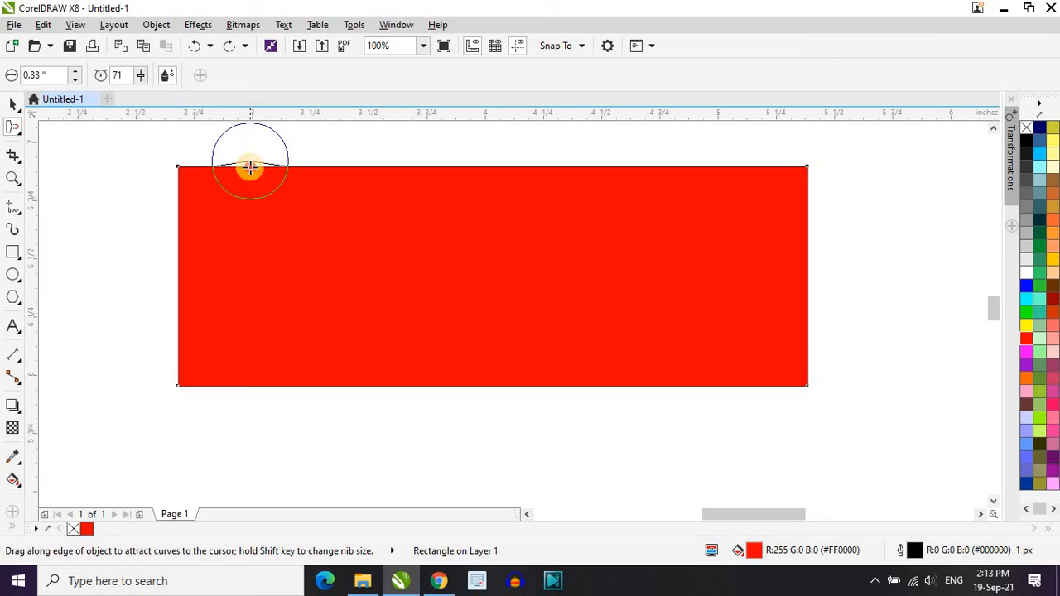
drag(250, 168, 252, 272)
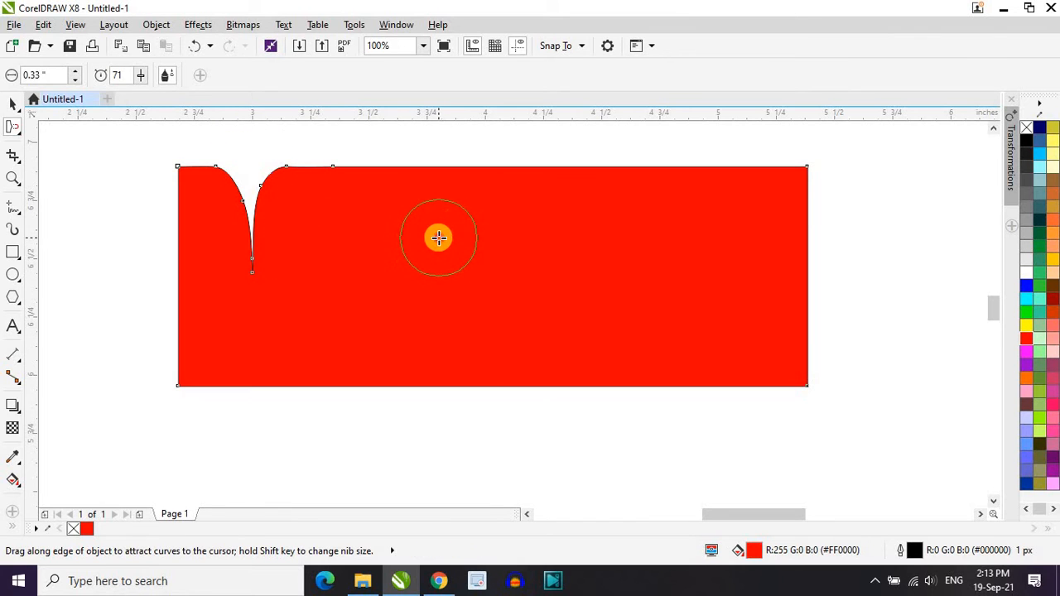
mouse_move(438, 175)
mouse_down()
mouse_move(436, 157)
mouse_move(344, 93)
mouse_move(394, 151)
mouse_up()
mouse_move(594, 154)
mouse_down()
mouse_move(491, 131)
mouse_move(479, 140)
mouse_up()
drag(727, 166, 599, 130)
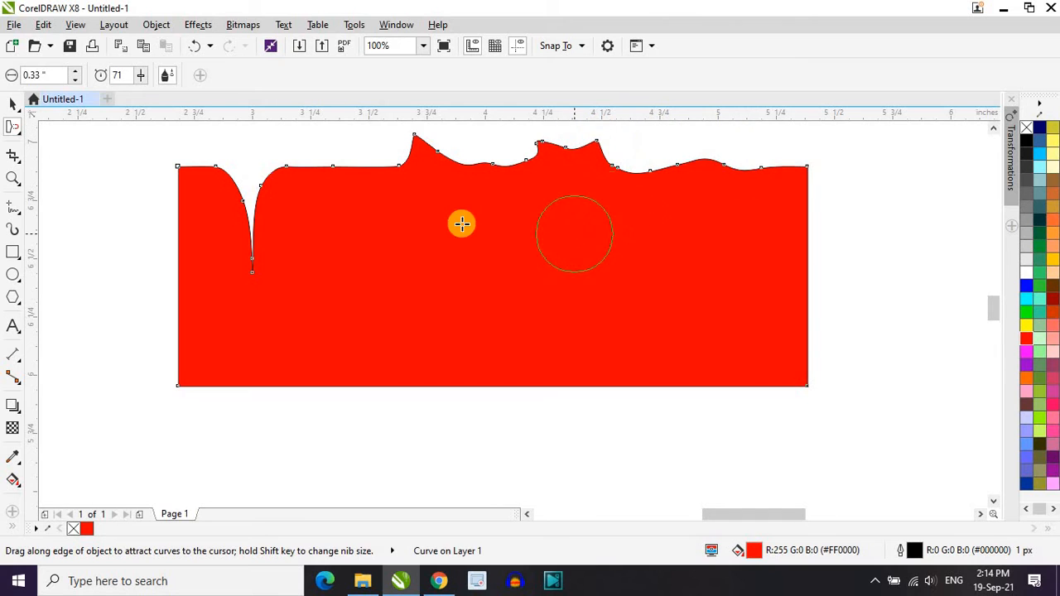
mouse_move(303, 201)
mouse_down()
mouse_move(310, 140)
mouse_move(362, 113)
mouse_move(399, 236)
mouse_up()
drag(997, 307, 992, 300)
drag(496, 322, 507, 426)
drag(759, 267, 763, 414)
mouse_move(646, 333)
mouse_down()
mouse_move(663, 322)
mouse_move(655, 263)
mouse_move(683, 168)
mouse_up()
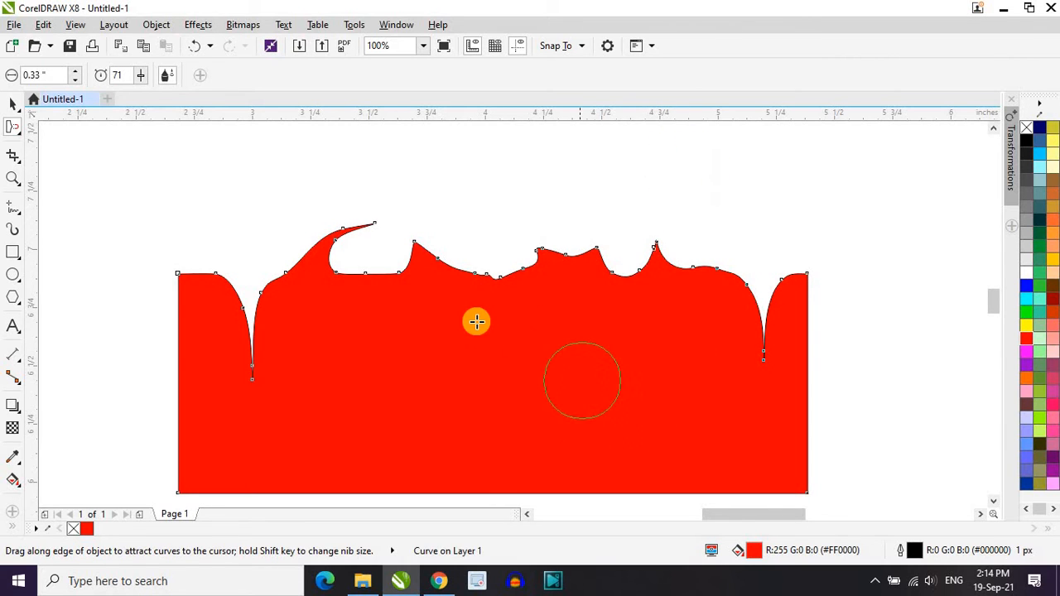
Step: Undo every Attract stroke to restore the plain red rectangle
key(ctrl+z)
key(ctrl+z)
key(ctrl+z)
key(ctrl+z)
key(ctrl+z)
key(ctrl+z)
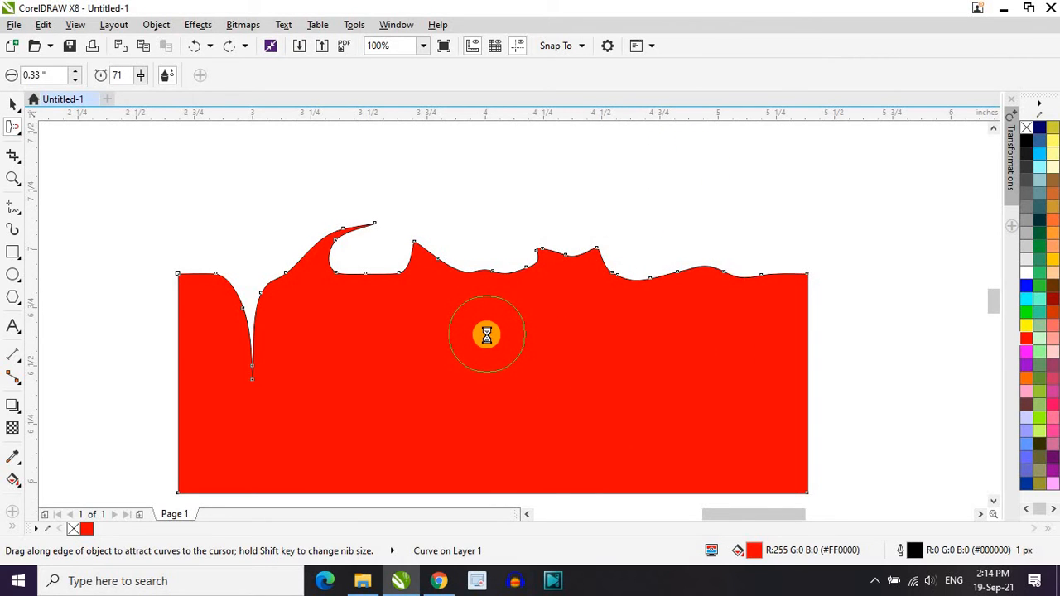
key(ctrl+z)
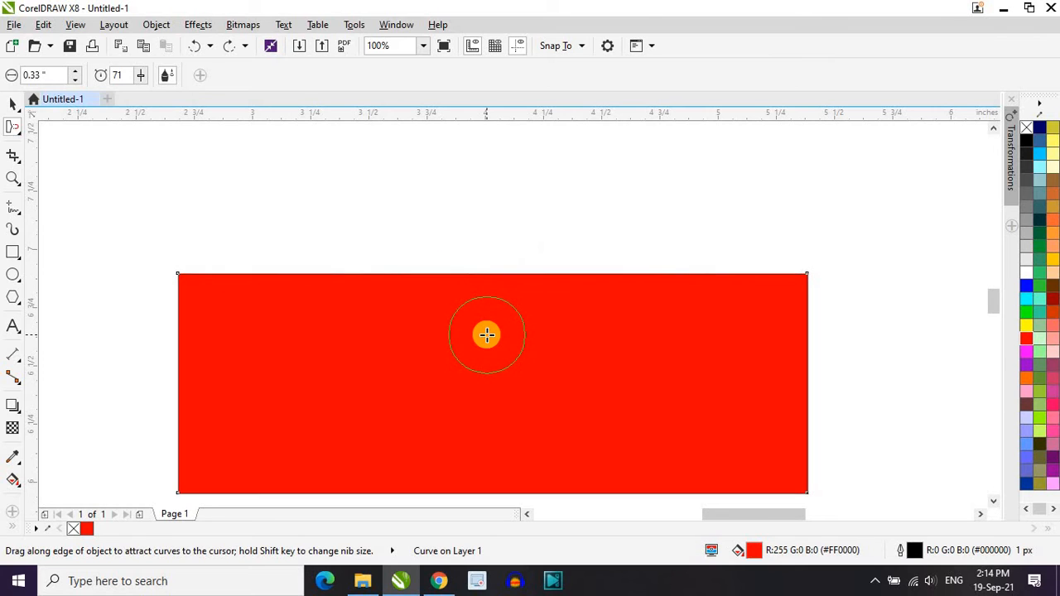
key(ctrl+z)
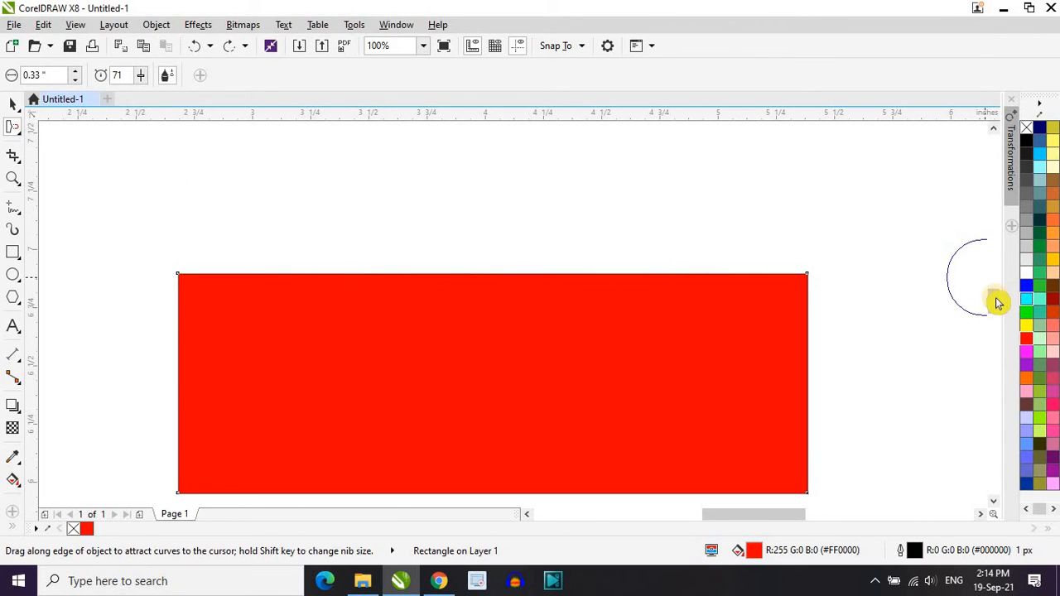
Step: Use the Repel tool with a 0.33 inch nib and rate 51 to push a semicircular notch into the top edge's left end
drag(994, 300, 996, 297)
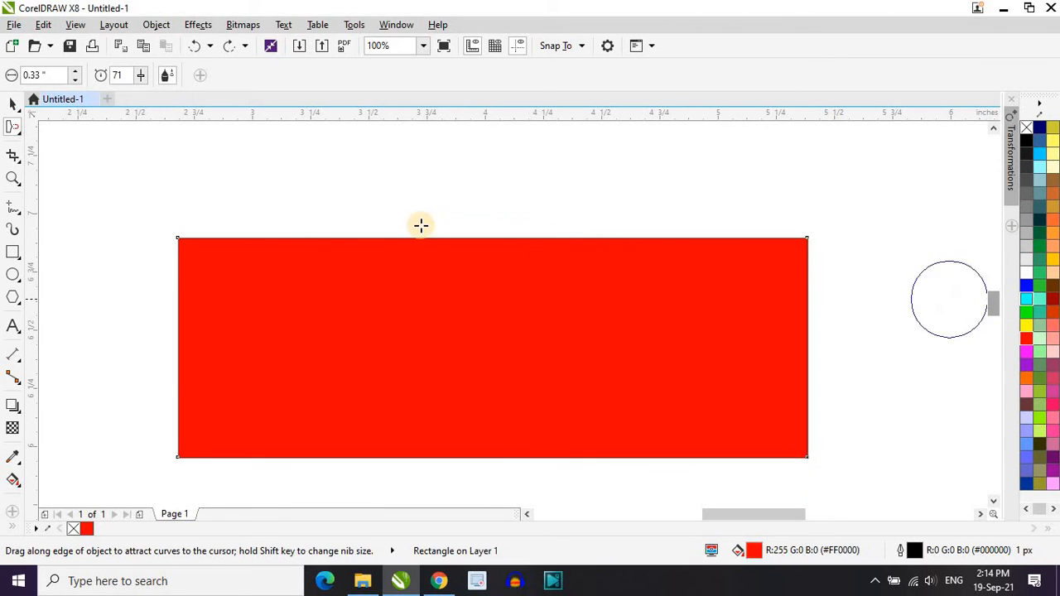
click(20, 136)
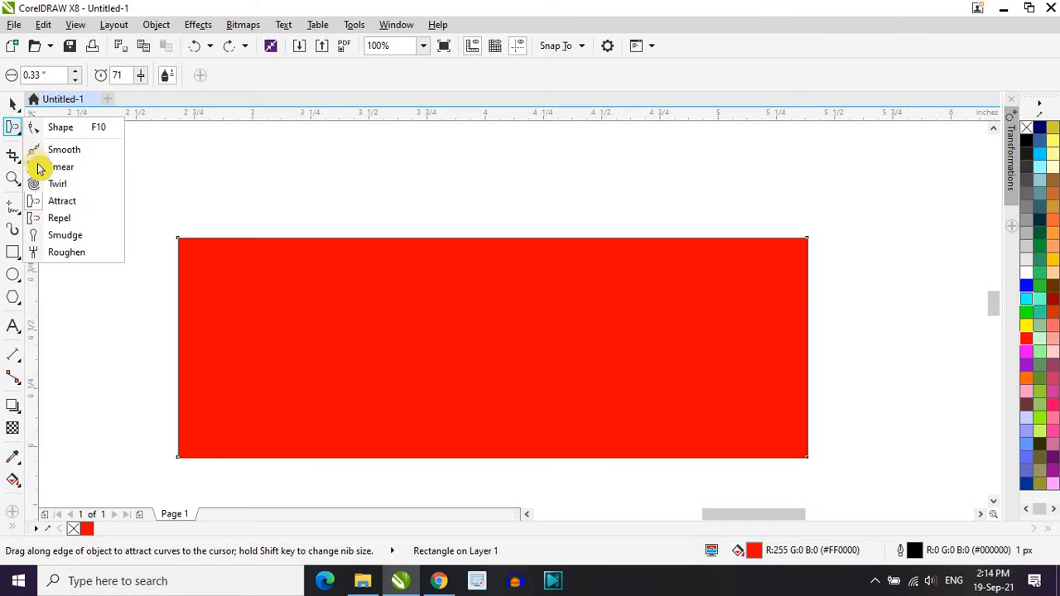
click(89, 219)
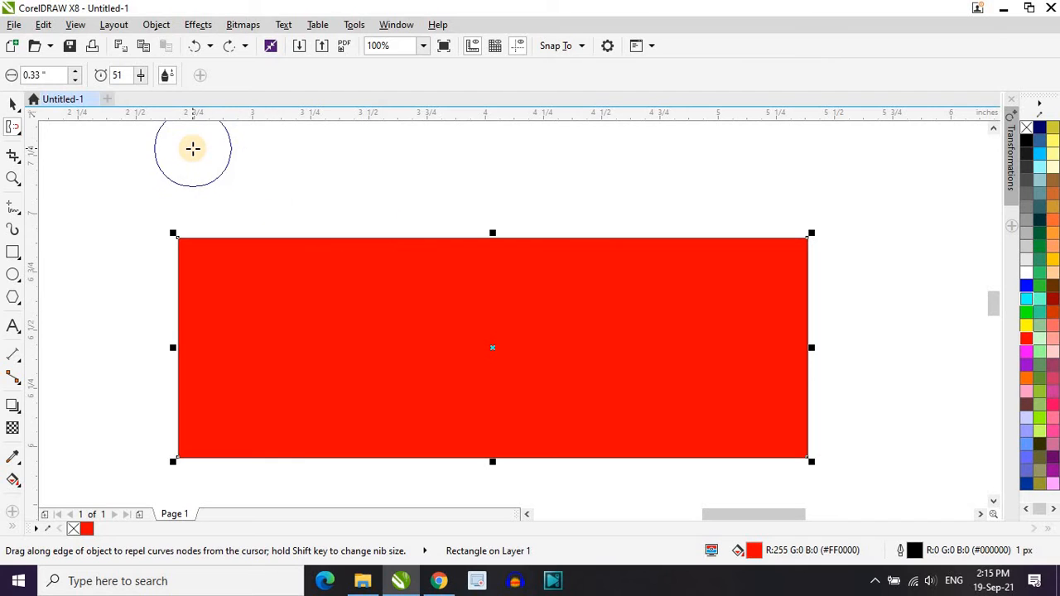
click(229, 238)
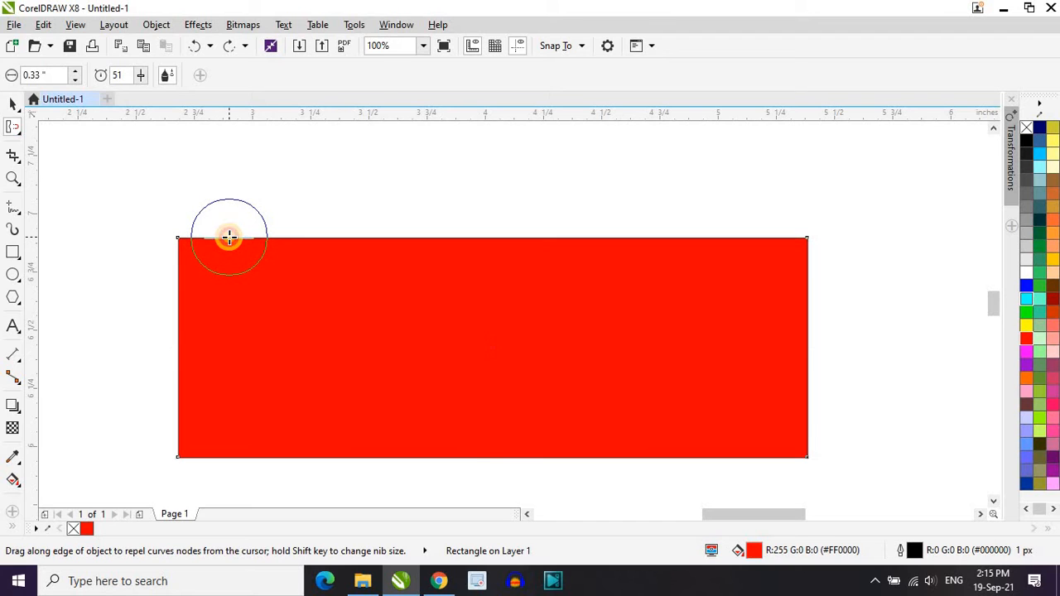
drag(228, 238, 230, 238)
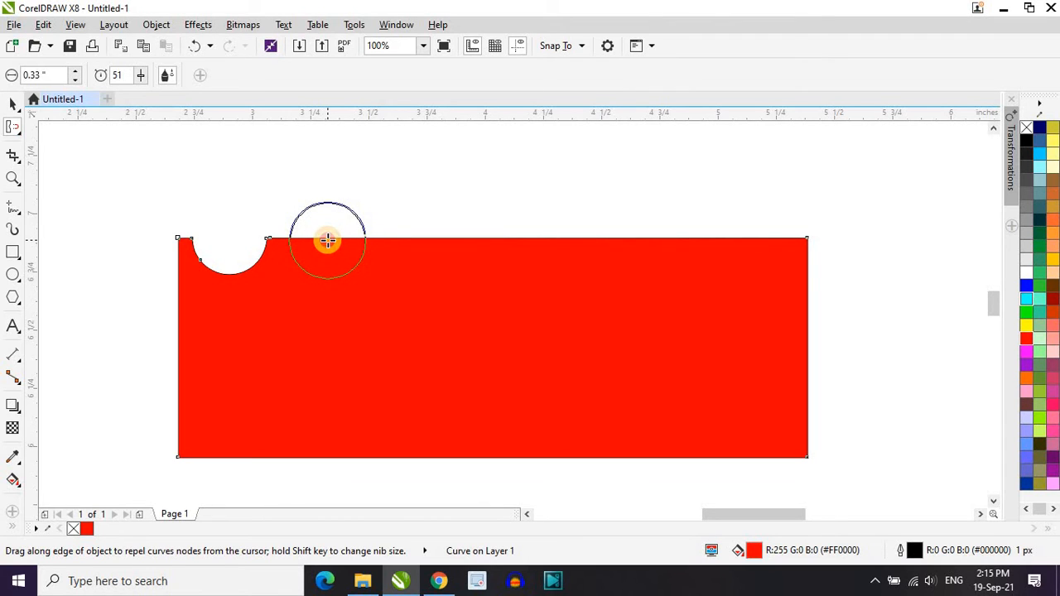
Step: Repel the rest of the rectangle's top edge into four rounded bumps and two notches, with the last notch near the right end
drag(328, 240, 345, 274)
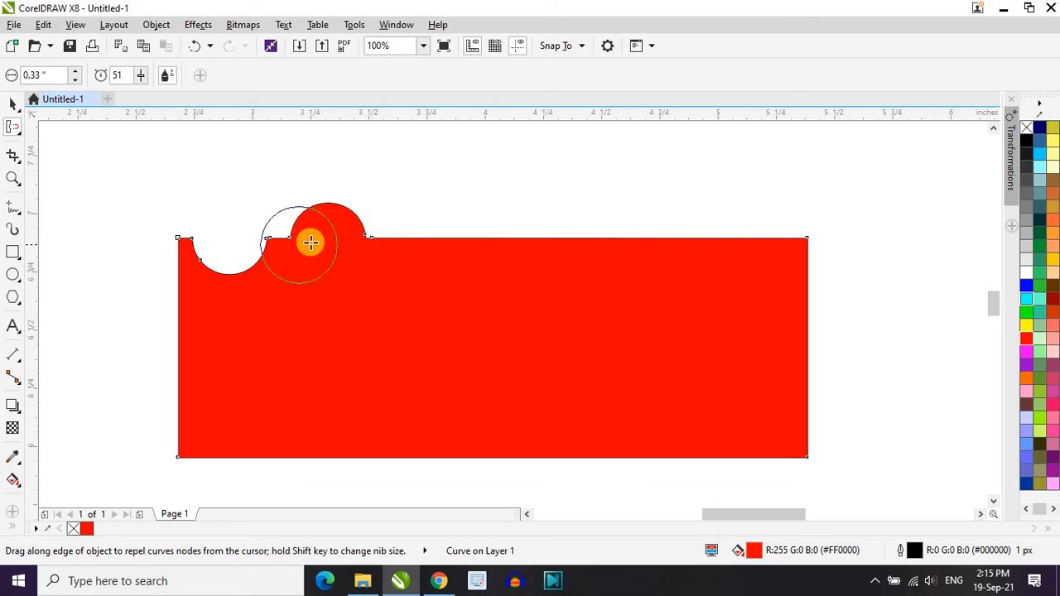
mouse_move(368, 240)
mouse_down()
mouse_move(445, 256)
mouse_move(485, 249)
mouse_move(484, 239)
mouse_up()
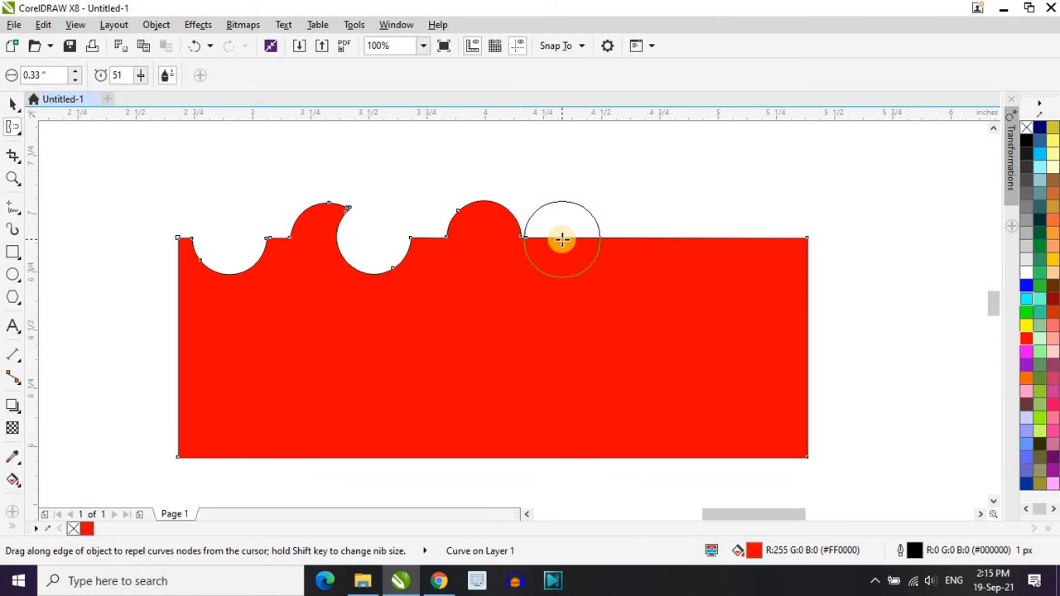
drag(562, 239, 563, 242)
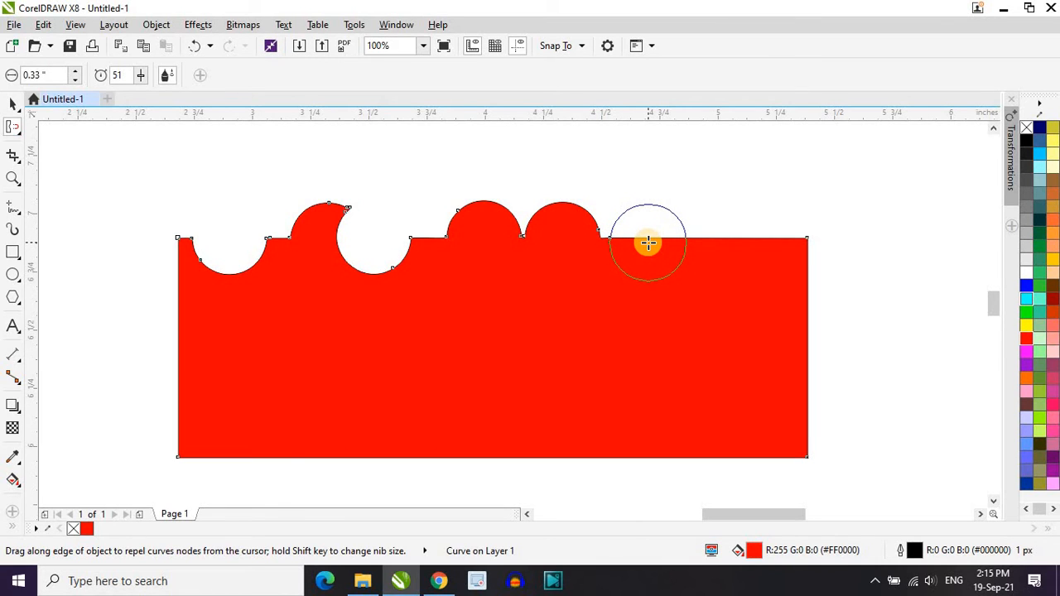
drag(648, 243, 649, 243)
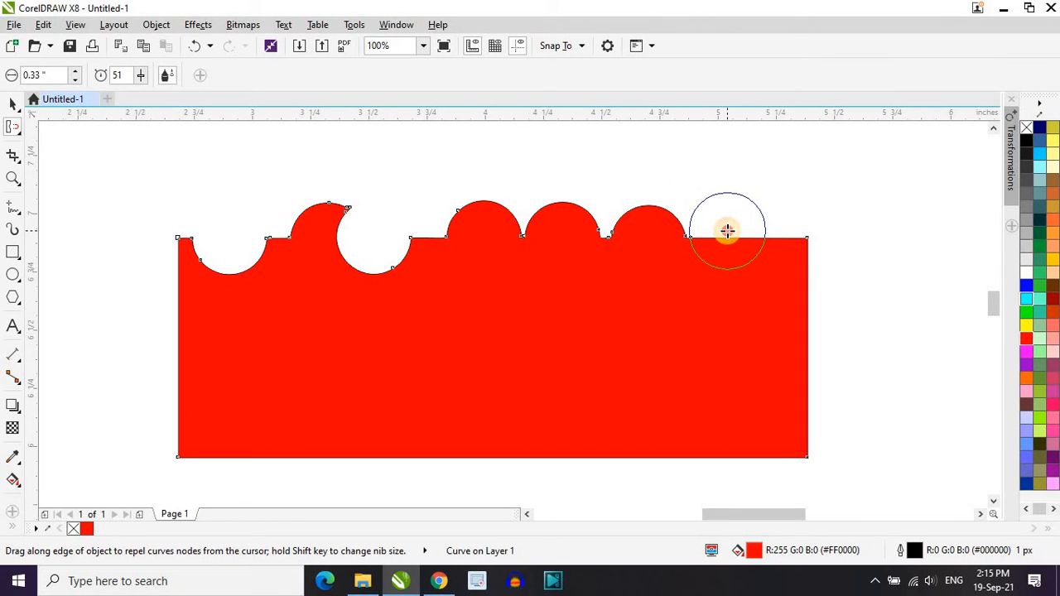
mouse_move(727, 232)
mouse_down()
mouse_move(708, 296)
mouse_move(656, 296)
mouse_move(707, 260)
mouse_move(591, 270)
mouse_move(639, 247)
mouse_move(477, 294)
mouse_up()
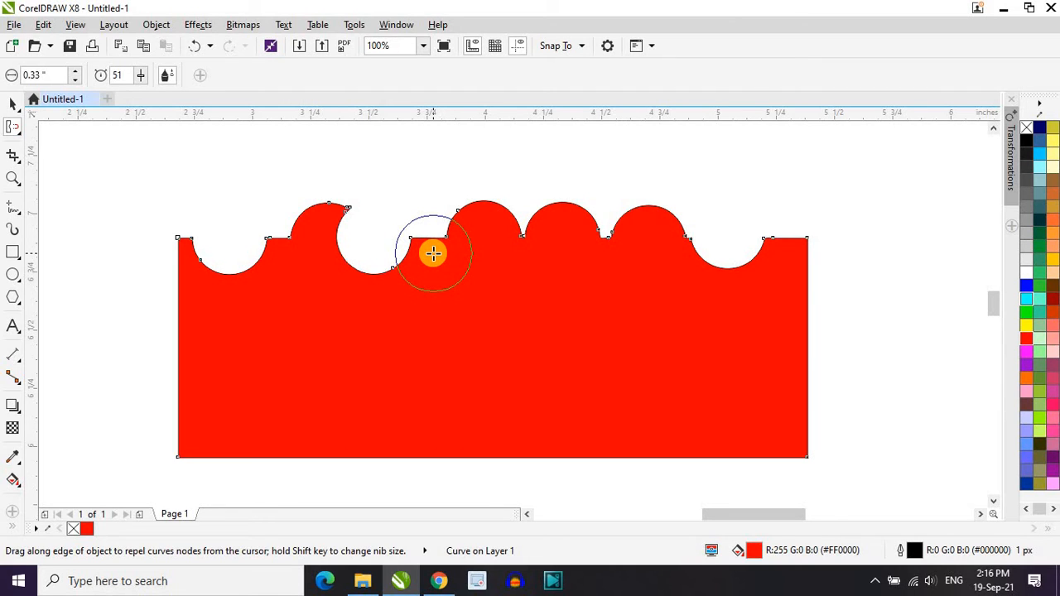
mouse_move(433, 254)
mouse_down()
mouse_move(406, 243)
mouse_move(296, 257)
mouse_up()
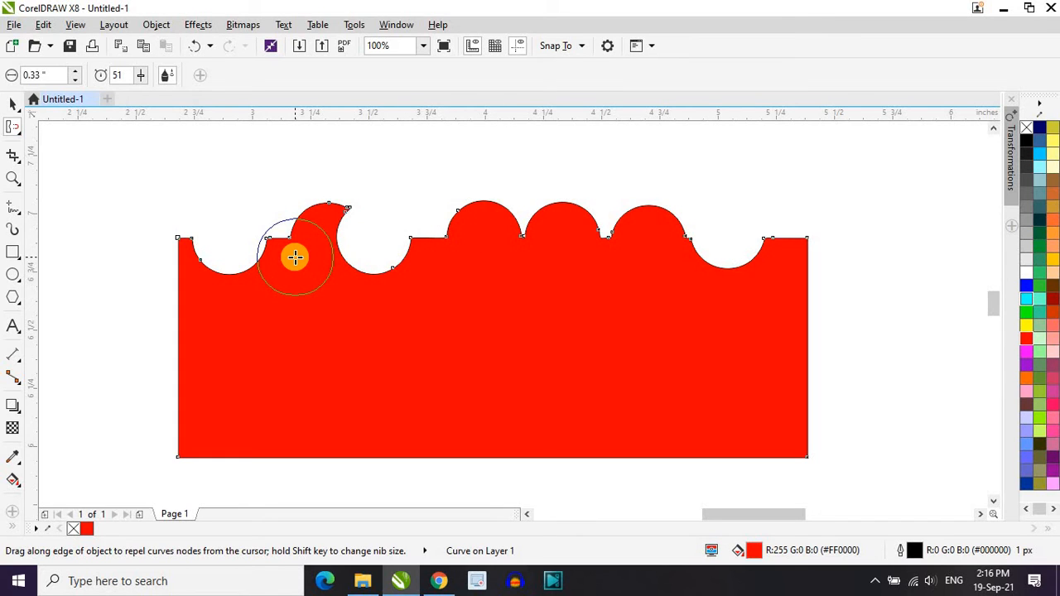
Step: Undo every Repel stroke to restore the plain red rectangle
key(ctrl+z)
key(ctrl+z)
key(ctrl+z)
key(ctrl+z)
key(ctrl+z)
key(ctrl+z)
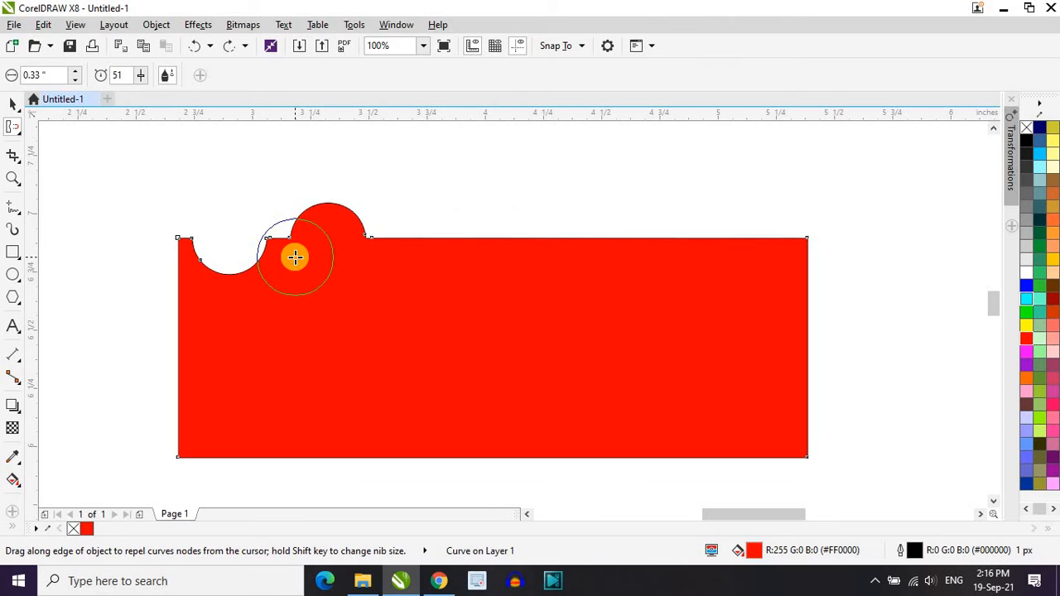
key(ctrl+z)
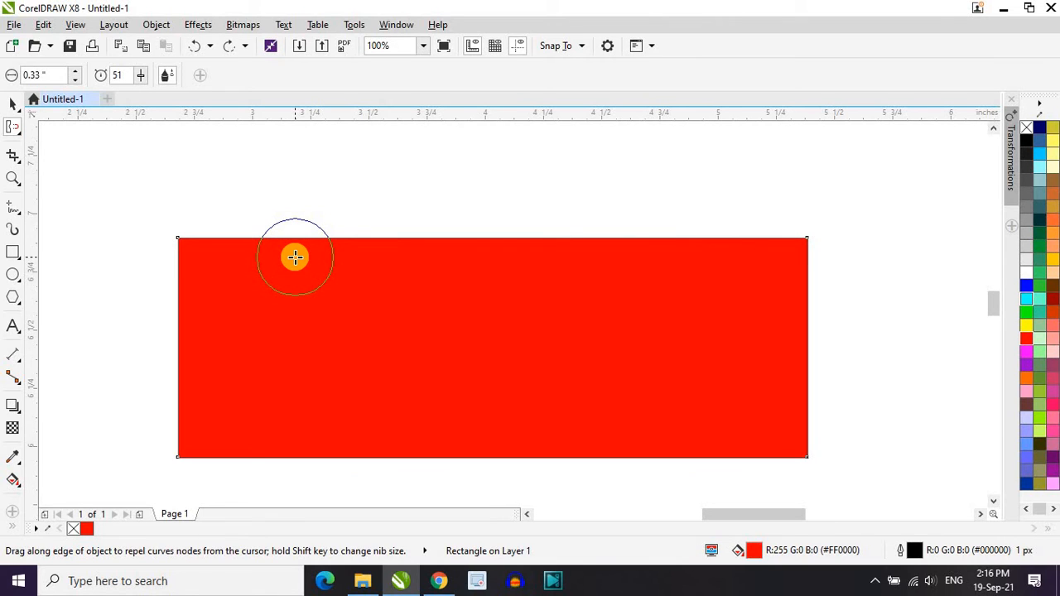
Step: Use the Smudge tool with a 0.21 inch nib to cut a long curved channel down from the top edge's left end
click(18, 133)
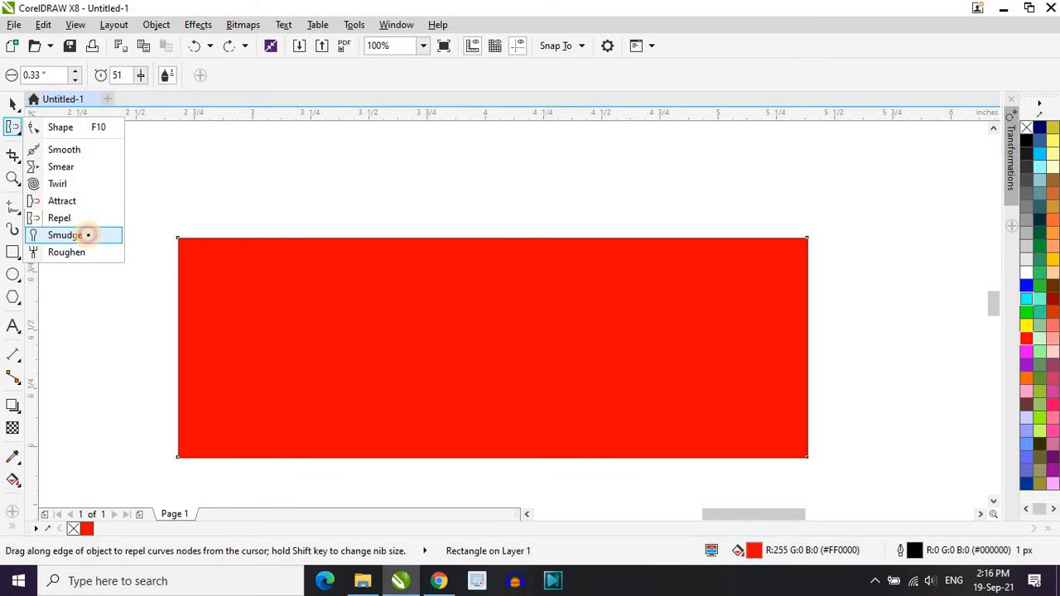
click(66, 236)
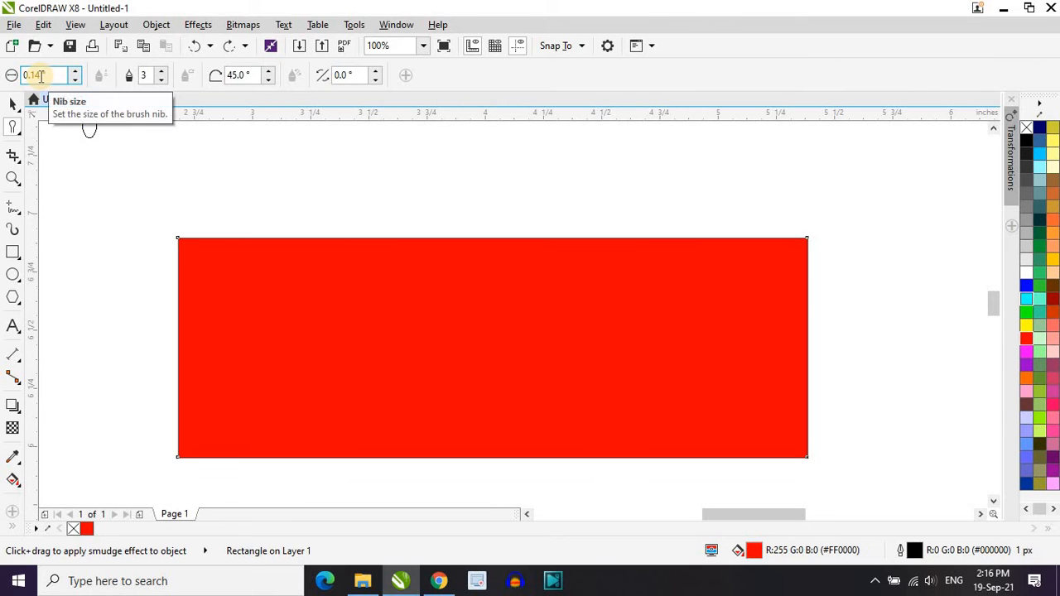
click(76, 73)
click(76, 73)
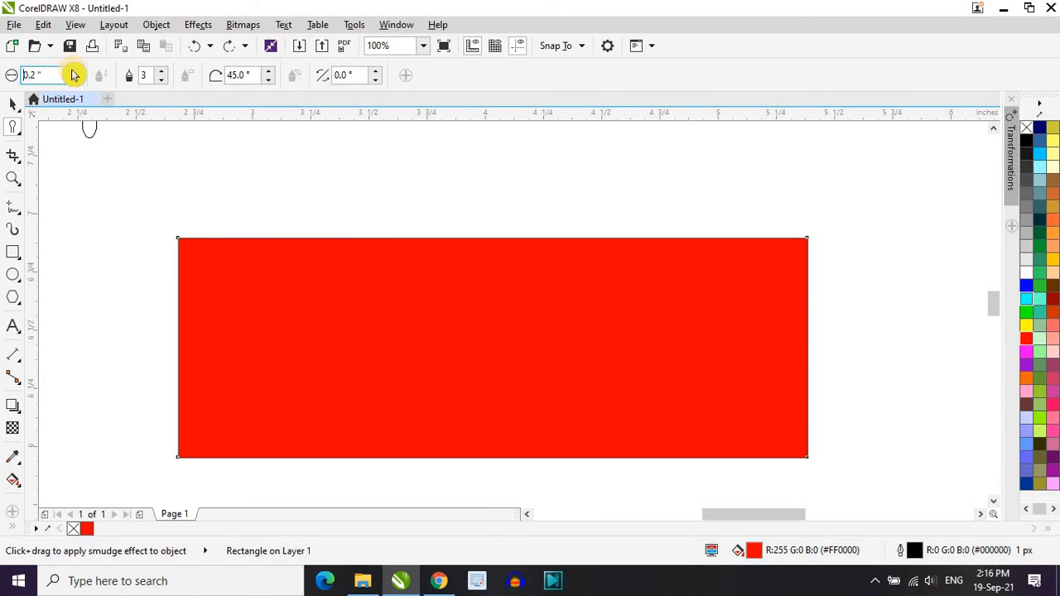
click(75, 71)
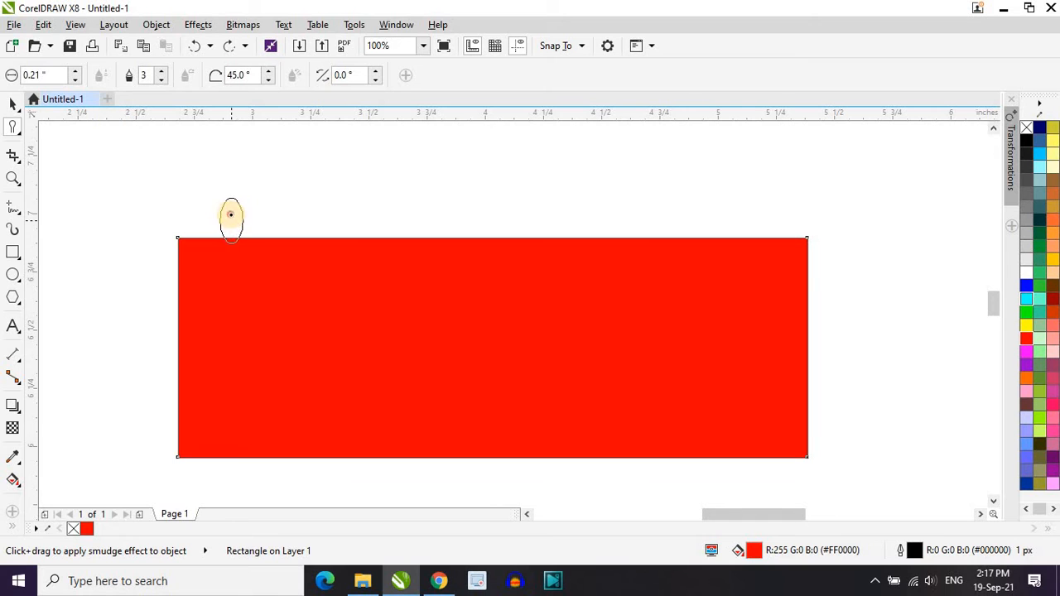
mouse_move(230, 228)
mouse_down()
mouse_move(237, 307)
mouse_move(266, 373)
mouse_move(320, 416)
mouse_up()
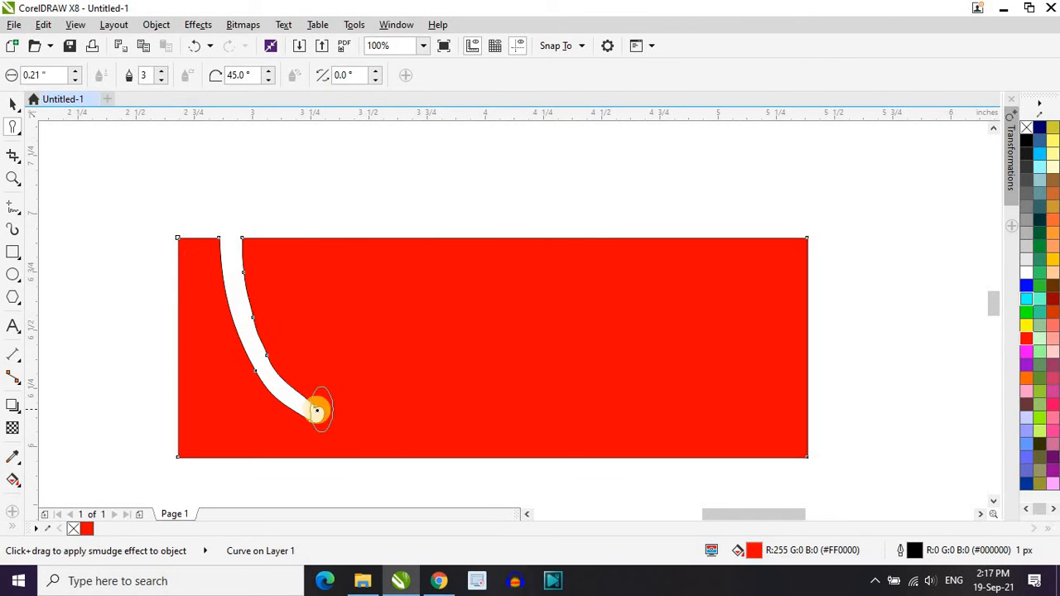
Step: Set the Smudge dryout to 10 and make short strokes along the top edge, forming three pointed notches and a small bump
click(163, 79)
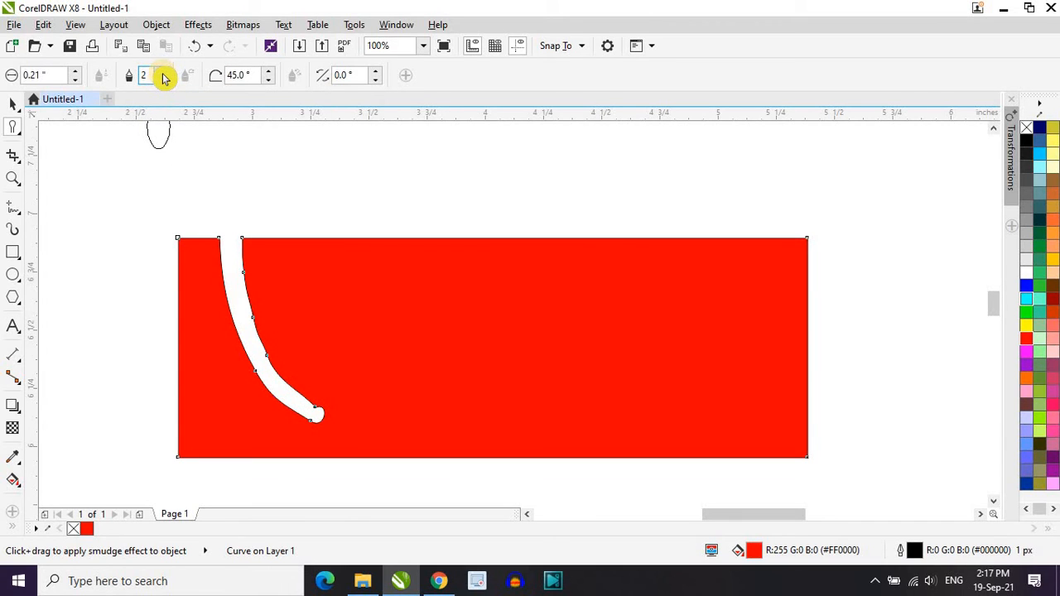
click(163, 74)
click(162, 73)
click(162, 73)
click(241, 185)
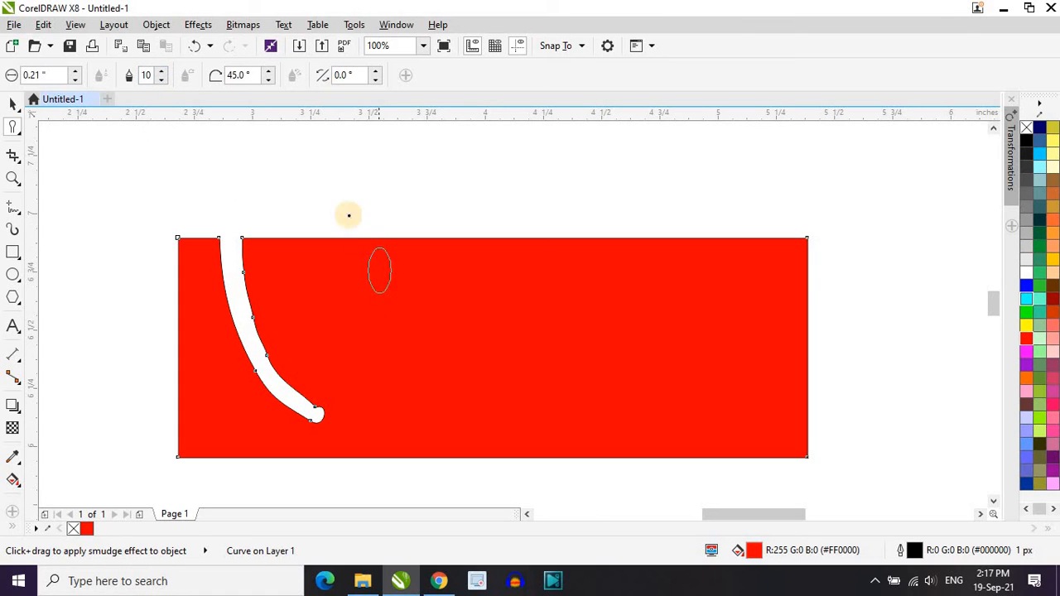
mouse_move(326, 215)
mouse_down()
mouse_move(381, 312)
mouse_move(463, 376)
mouse_up()
mouse_move(362, 223)
mouse_down()
mouse_move(414, 331)
mouse_move(443, 360)
mouse_up()
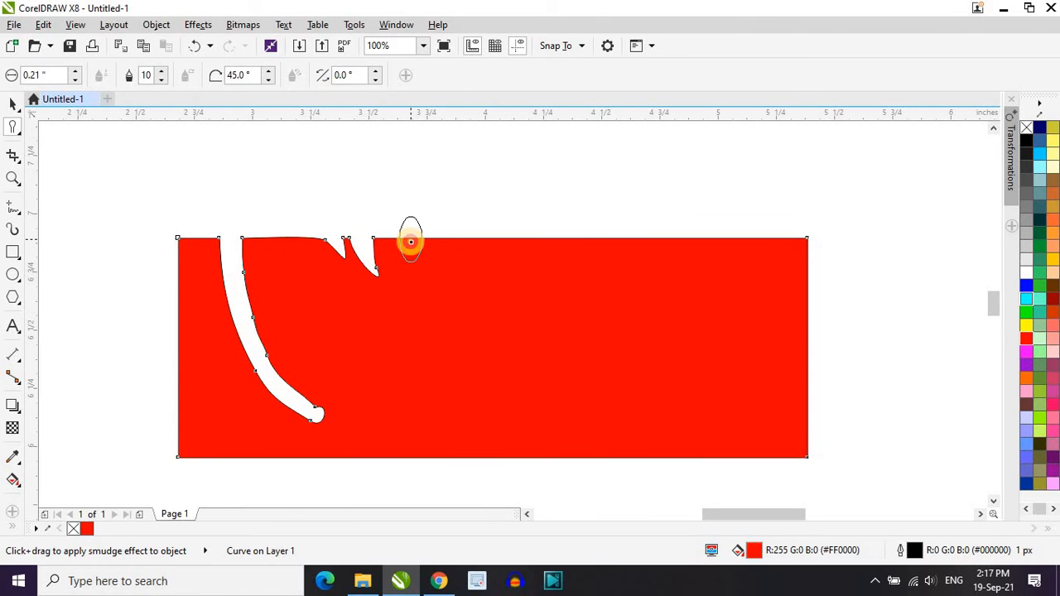
drag(411, 241, 477, 353)
drag(448, 211, 505, 316)
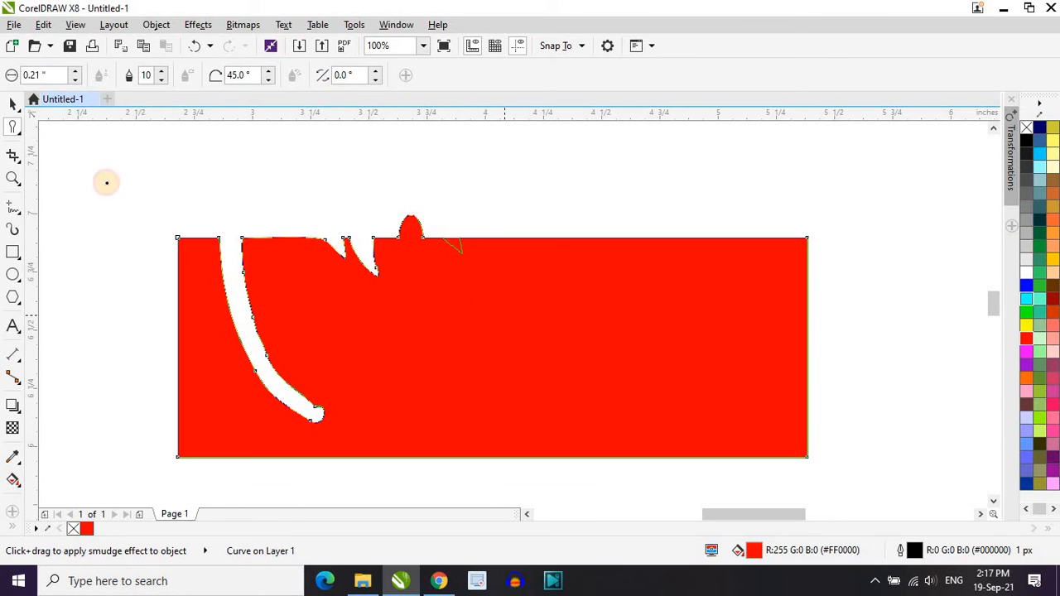
Step: Set the Smudge dryout to 5 and cut a long tapering channel diagonally down from the middle of the top edge
click(161, 79)
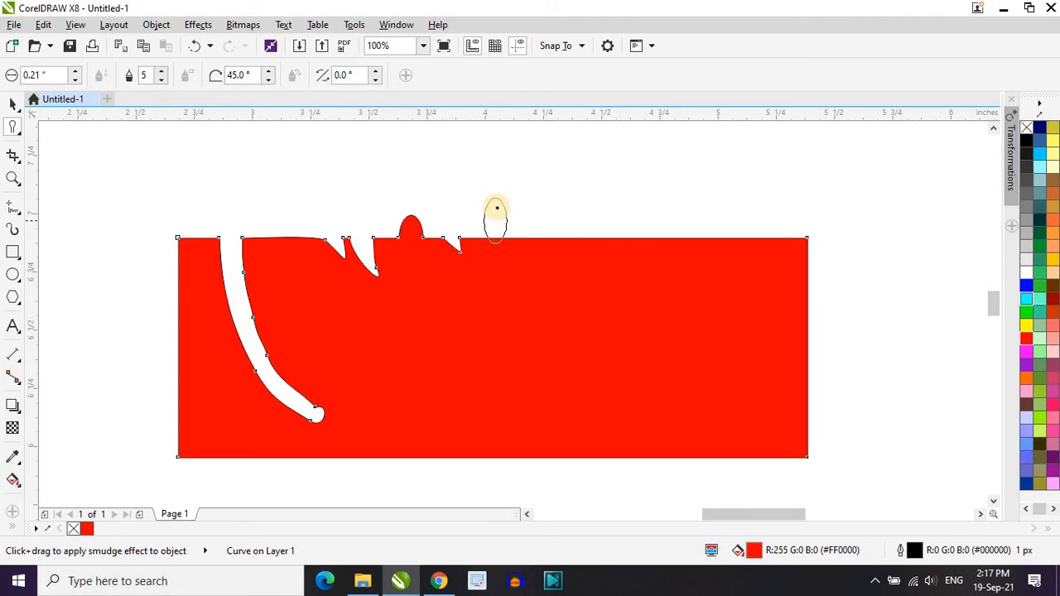
mouse_move(497, 227)
mouse_down()
mouse_move(536, 321)
mouse_move(566, 364)
mouse_move(610, 396)
mouse_move(680, 419)
mouse_up()
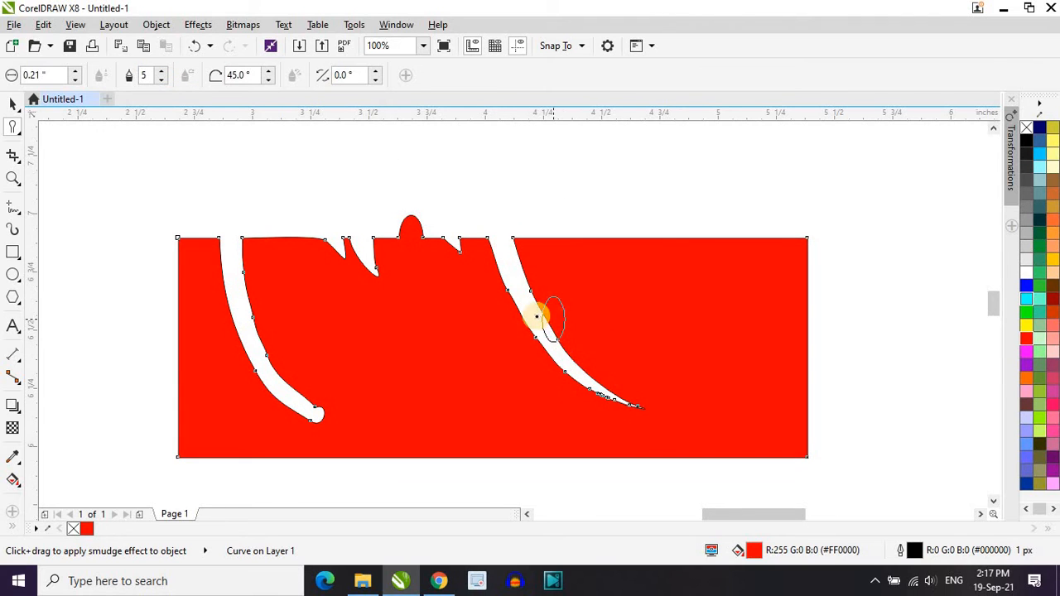
Step: Undo all the Smudge strokes and fill the rectangle with red again
key(ctrl+z)
key(ctrl+z)
key(ctrl+z)
key(ctrl+z)
key(ctrl+z)
key(ctrl+z)
key(ctrl+z)
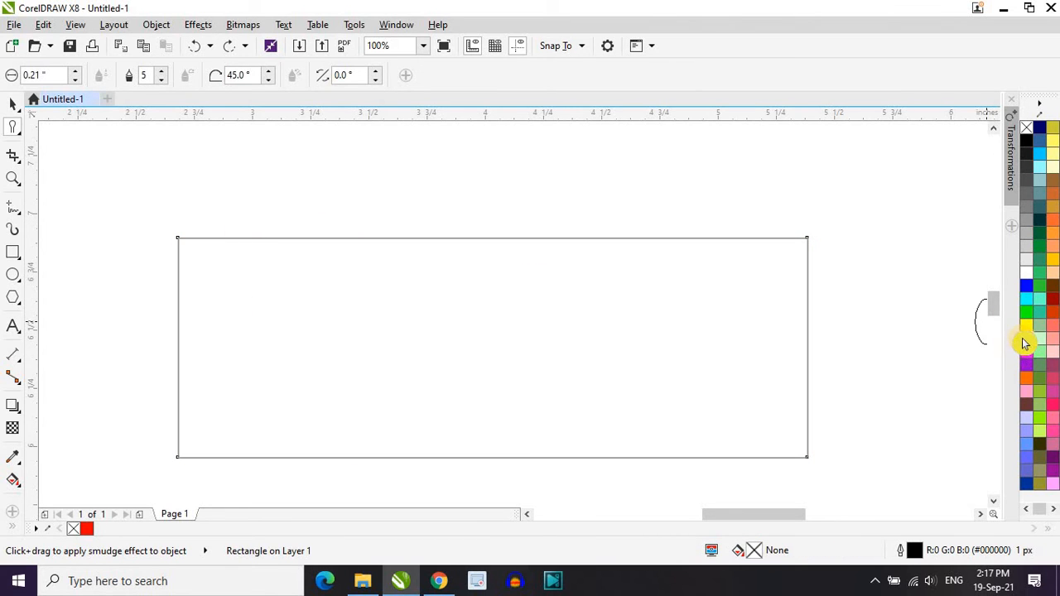
click(1026, 339)
Step: Smudge crossing, tapering channels diagonally down from the top edge across the left and middle of the rectangle
mouse_move(188, 211)
mouse_down()
mouse_move(211, 277)
mouse_move(243, 320)
mouse_move(377, 420)
mouse_move(362, 382)
mouse_up()
mouse_move(322, 209)
mouse_down()
mouse_move(326, 241)
mouse_move(289, 357)
mouse_move(217, 418)
mouse_up()
mouse_move(260, 211)
mouse_down()
mouse_move(254, 282)
mouse_move(201, 389)
mouse_up()
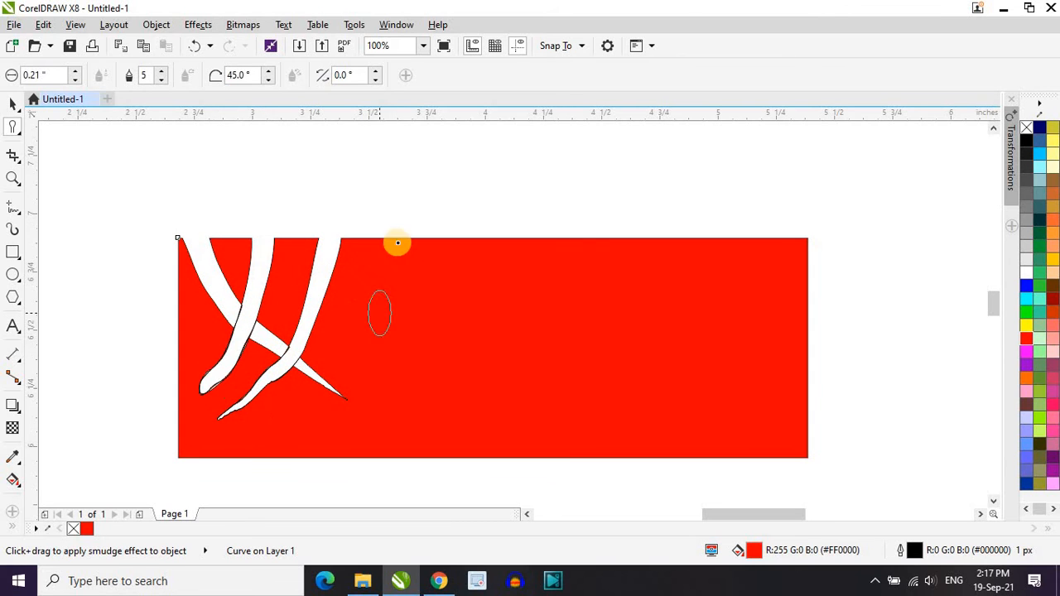
mouse_move(334, 211)
mouse_down()
mouse_move(438, 395)
mouse_move(524, 424)
mouse_up()
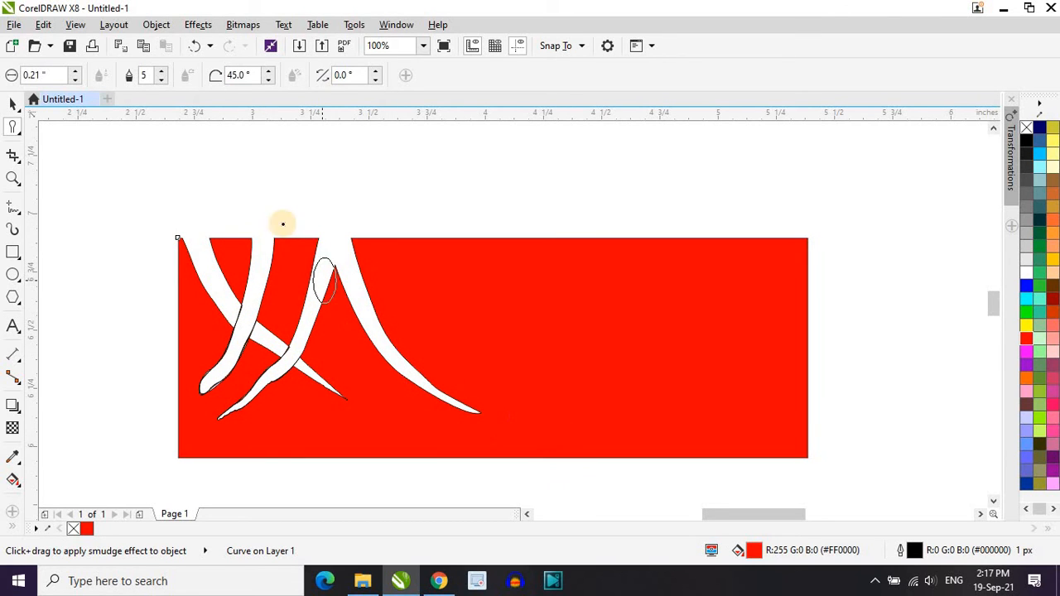
mouse_move(282, 220)
mouse_down()
mouse_move(385, 395)
mouse_move(468, 439)
mouse_up()
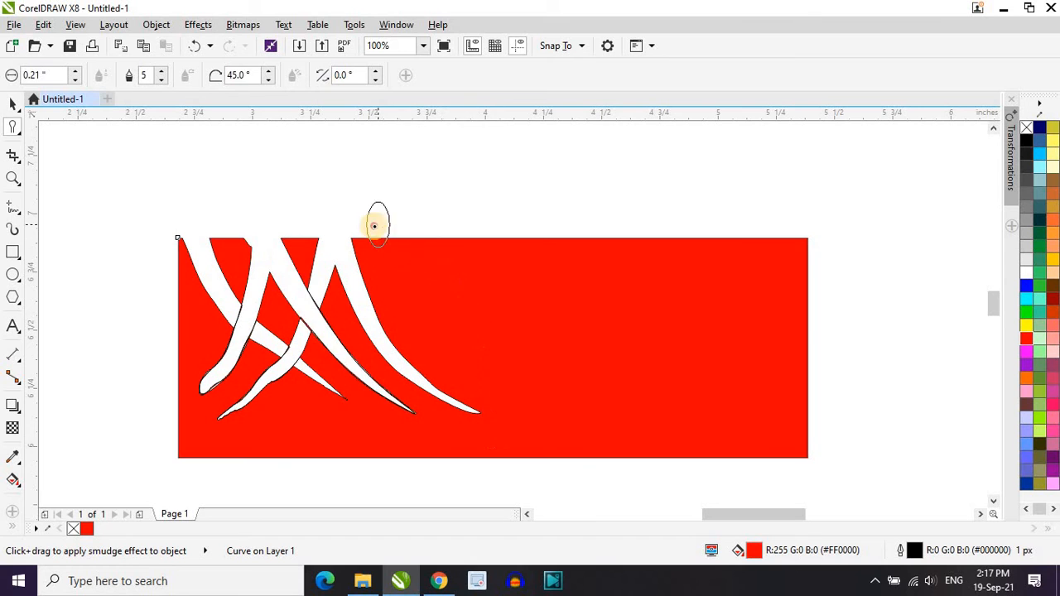
mouse_move(374, 225)
mouse_down()
mouse_move(445, 314)
mouse_move(558, 407)
mouse_up()
drag(454, 326, 325, 401)
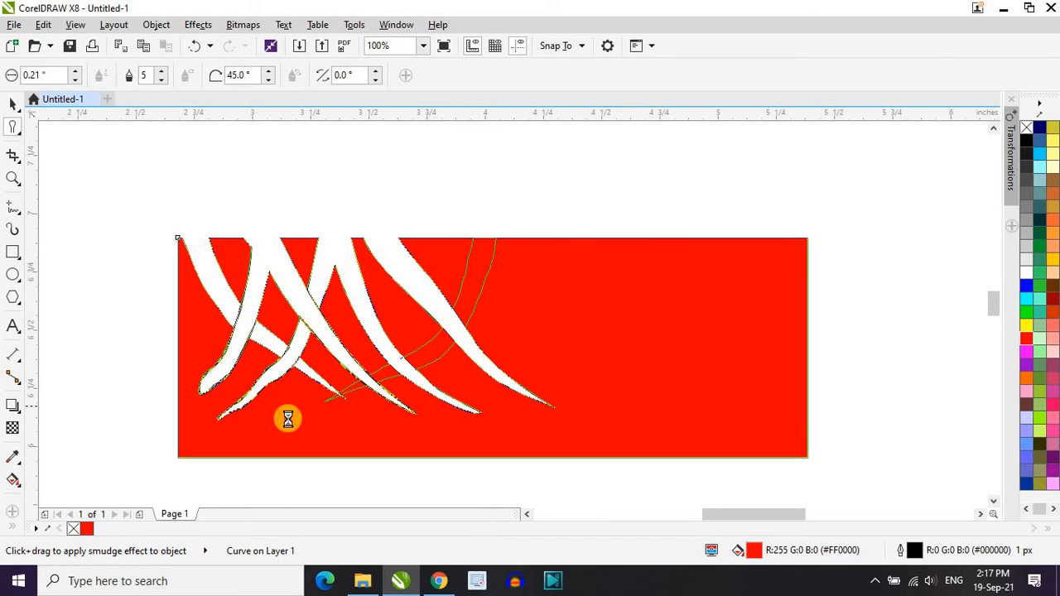
mouse_move(558, 254)
mouse_down()
mouse_move(543, 318)
mouse_move(393, 421)
mouse_up()
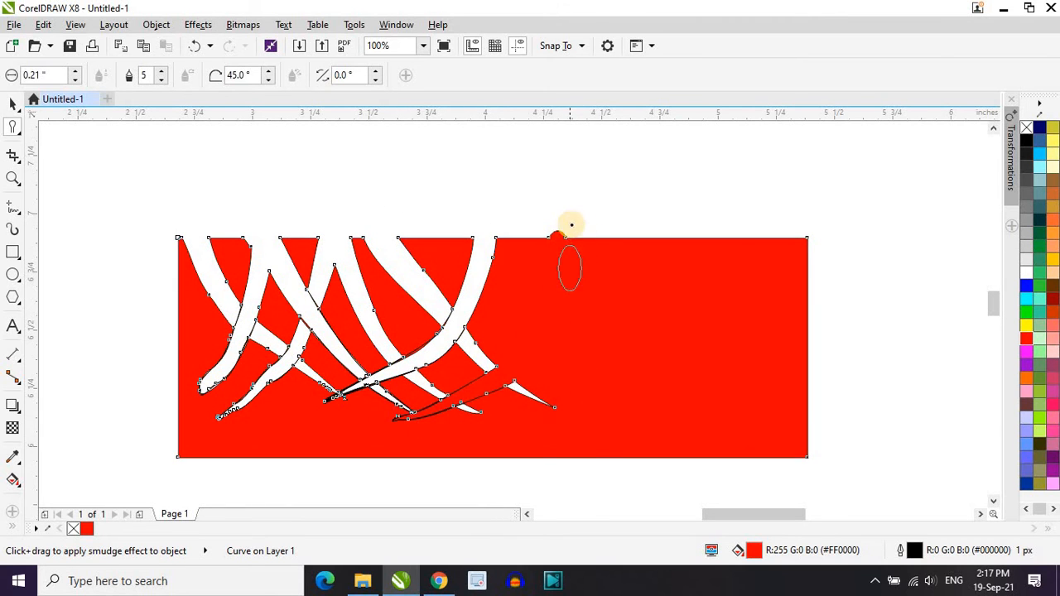
mouse_move(569, 224)
mouse_down()
mouse_move(550, 294)
mouse_move(395, 418)
mouse_up()
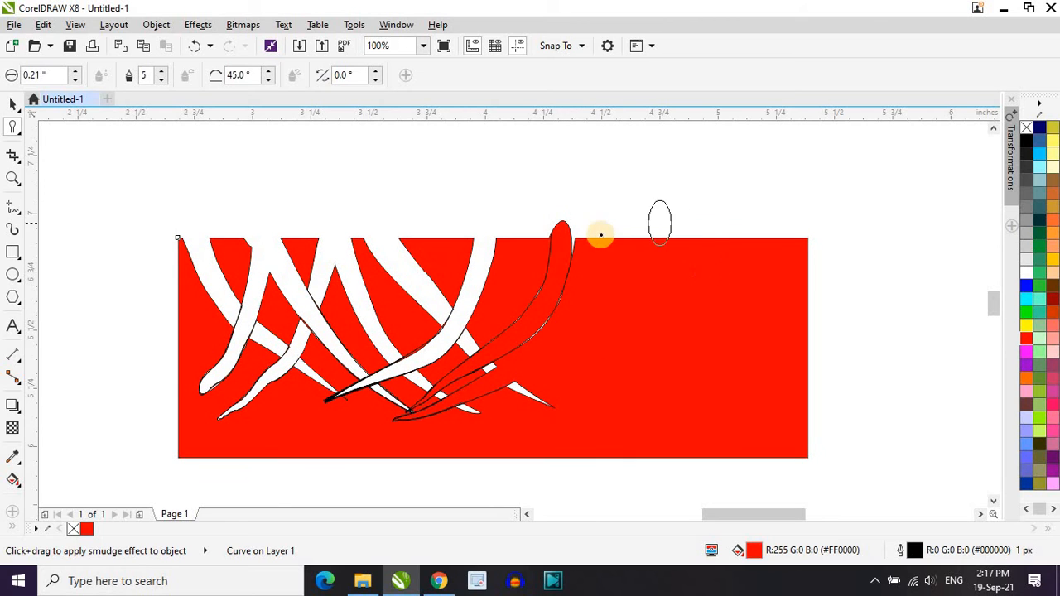
mouse_move(602, 234)
mouse_down()
mouse_move(604, 307)
mouse_move(536, 362)
mouse_move(419, 413)
mouse_up()
mouse_move(452, 217)
mouse_down()
mouse_move(508, 300)
mouse_move(583, 371)
mouse_move(668, 400)
mouse_up()
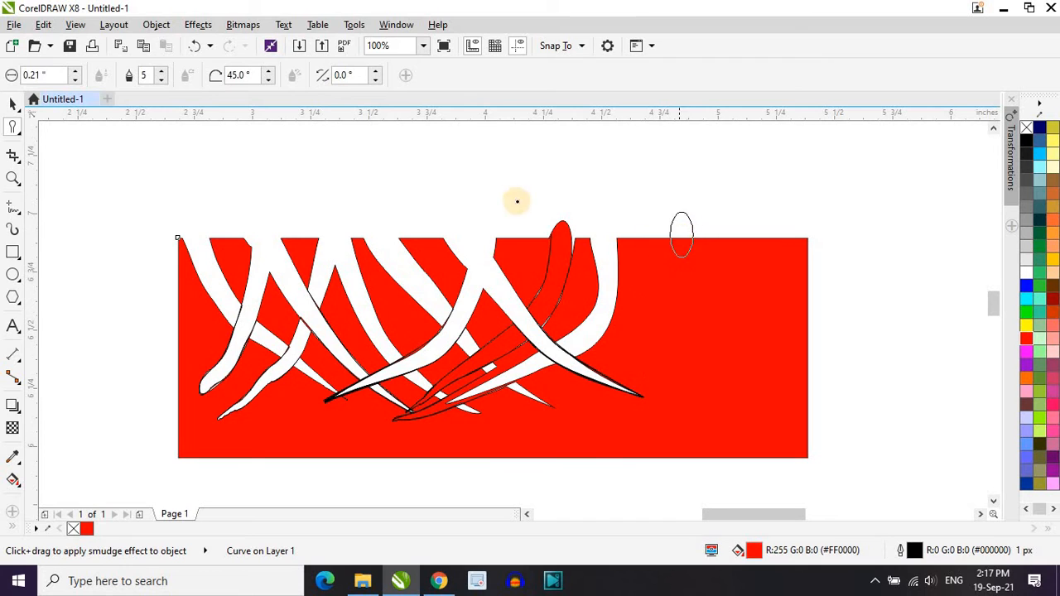
Step: Set the Smudge nib size to 0.5 inch and sweep two wide strokes across the smudged shape in opposite directions
click(73, 71)
click(74, 71)
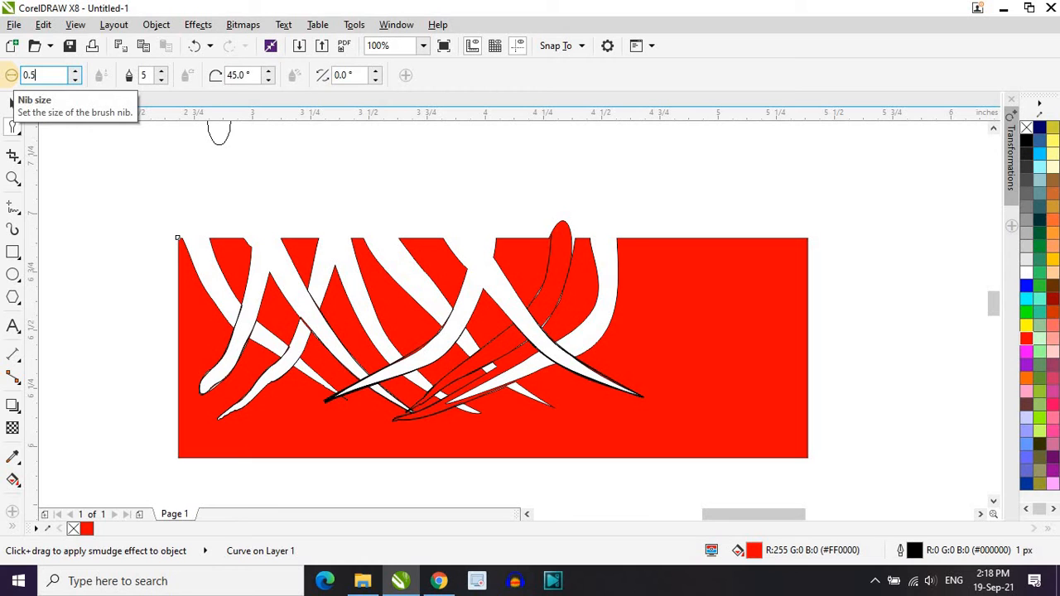
key(Return)
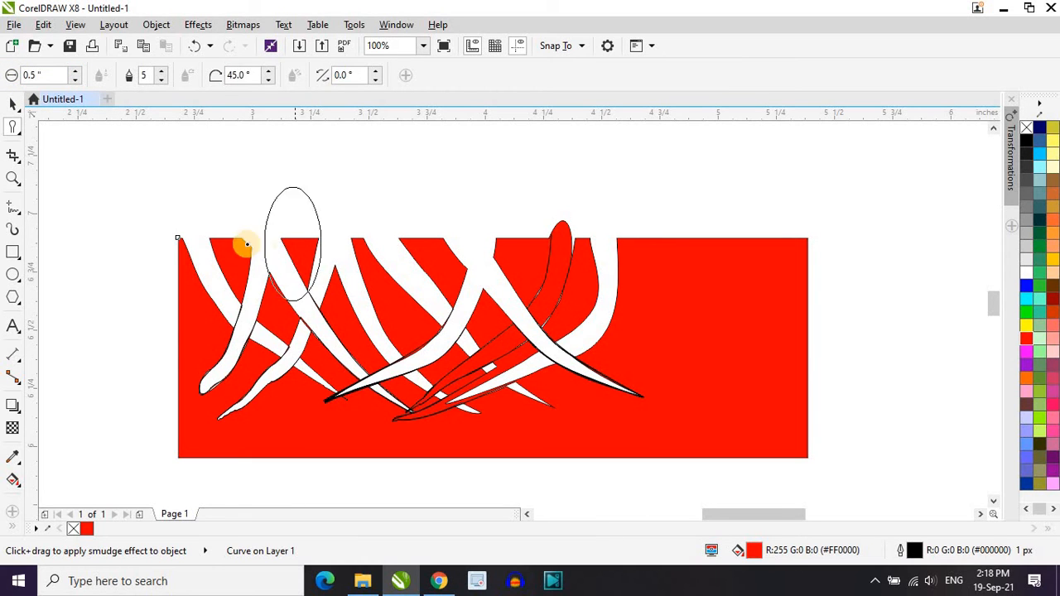
mouse_move(282, 237)
mouse_down()
mouse_move(307, 260)
mouse_move(560, 367)
mouse_move(616, 370)
mouse_up()
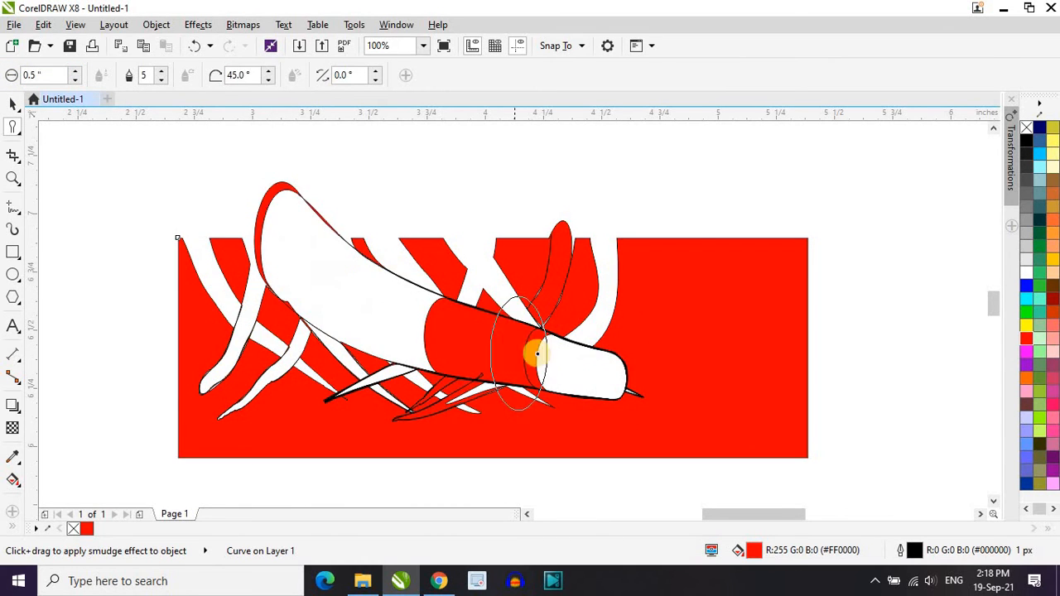
mouse_move(665, 329)
mouse_down()
mouse_move(431, 381)
mouse_move(492, 367)
mouse_up()
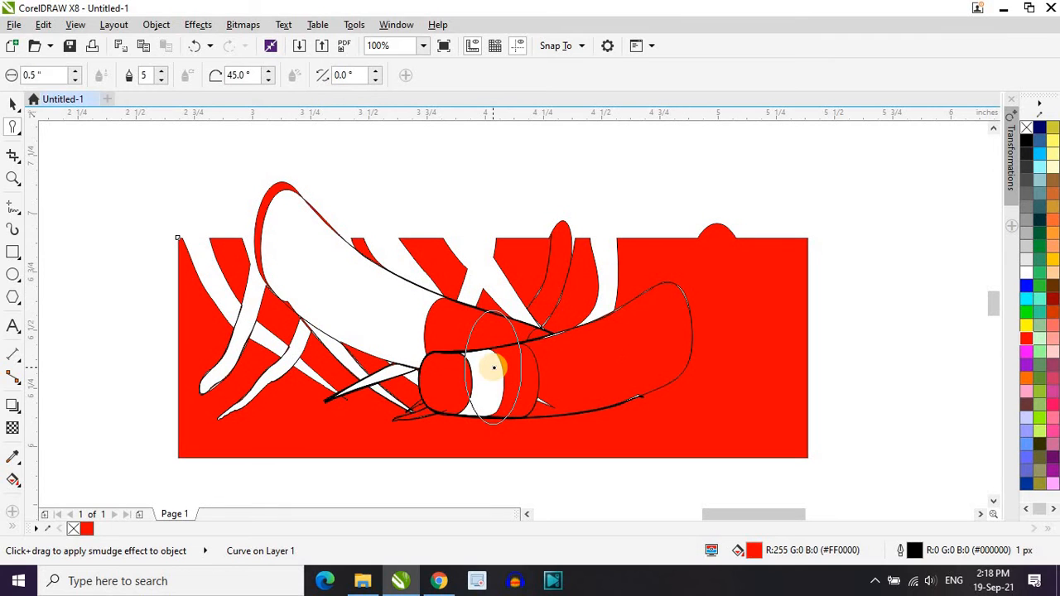
Step: Undo both wide Smudge strokes and set the nib size to 0.18 inch
key(ctrl+z)
key(ctrl+z)
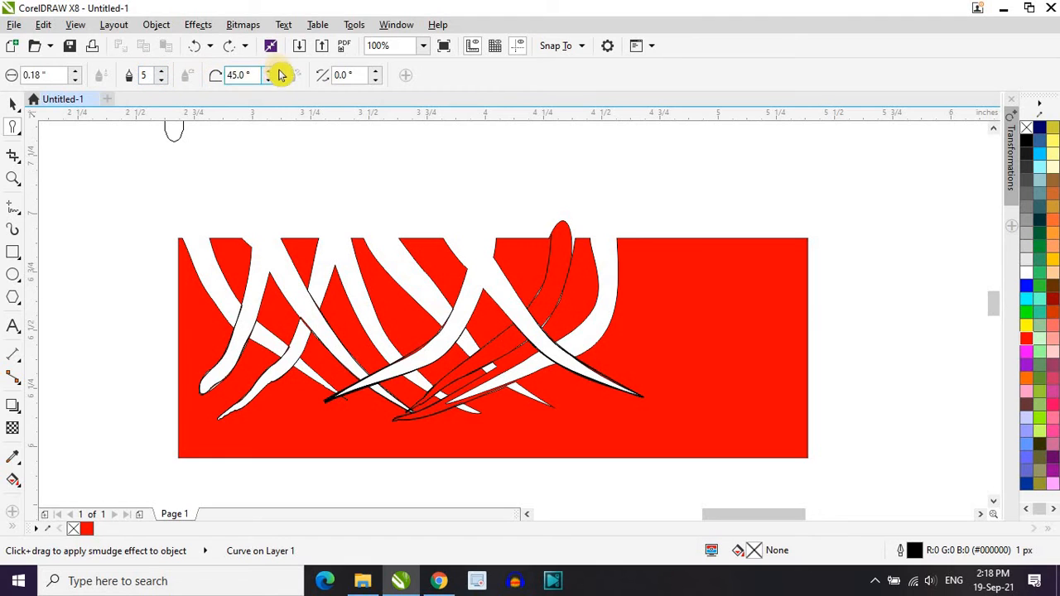
mouse_move(685, 264)
mouse_down()
mouse_move(694, 227)
mouse_move(715, 317)
mouse_move(672, 225)
mouse_up()
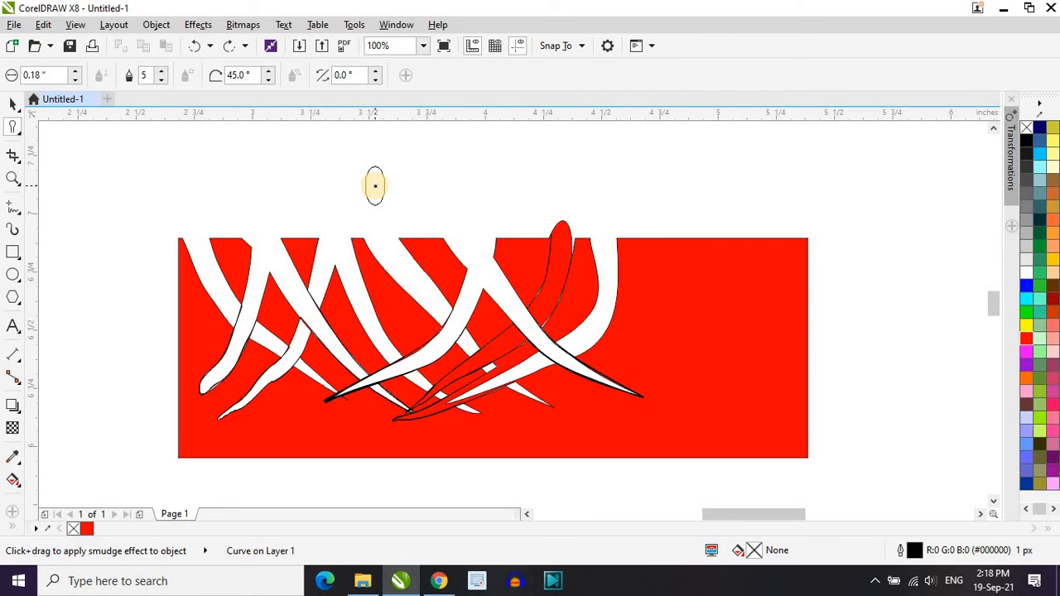
Step: Set the Smudge pen tilt to 71 degrees
click(223, 76)
text(60)
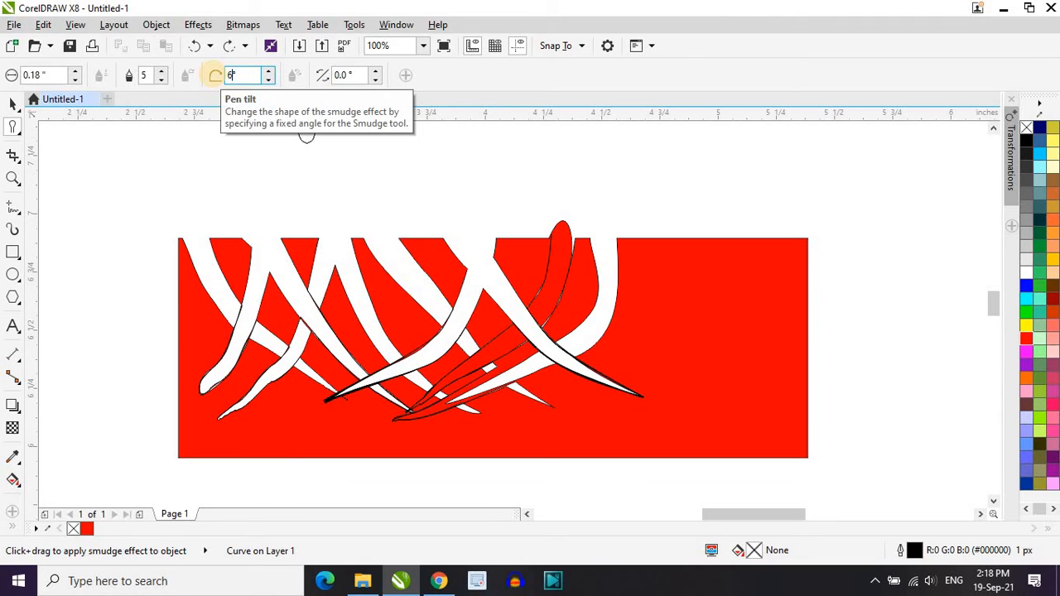
click(309, 185)
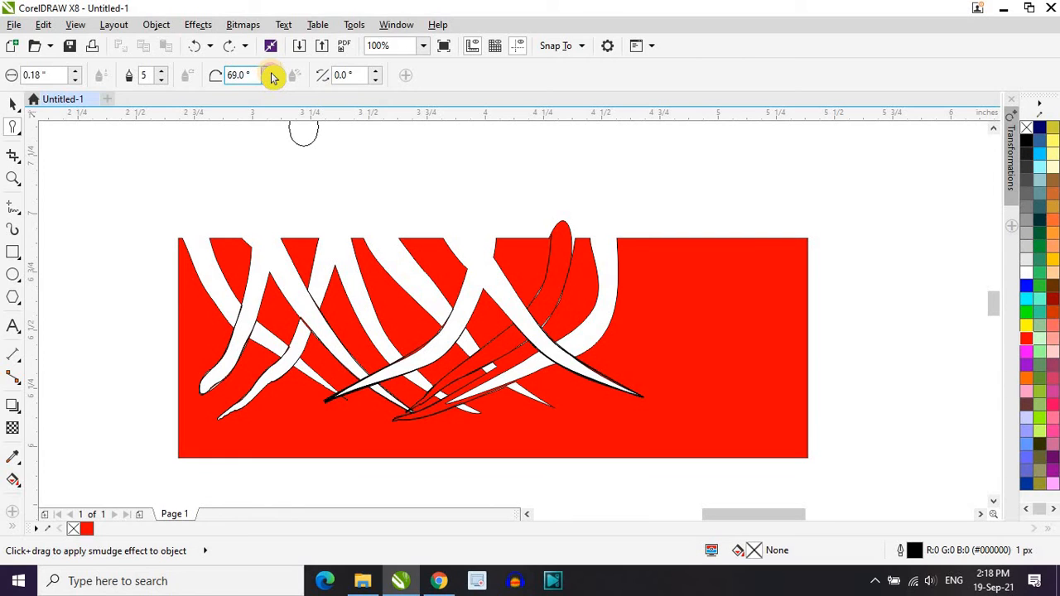
click(269, 72)
click(269, 72)
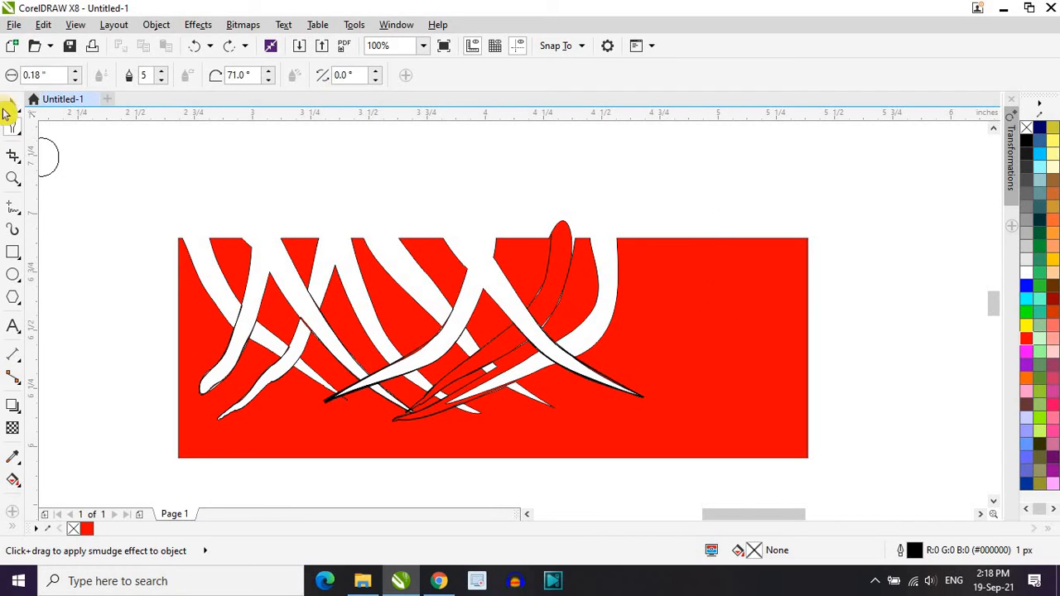
Step: Select the red shape and smudge a wide curved channel from the right part of its top edge down toward the lower middle
click(13, 116)
click(719, 282)
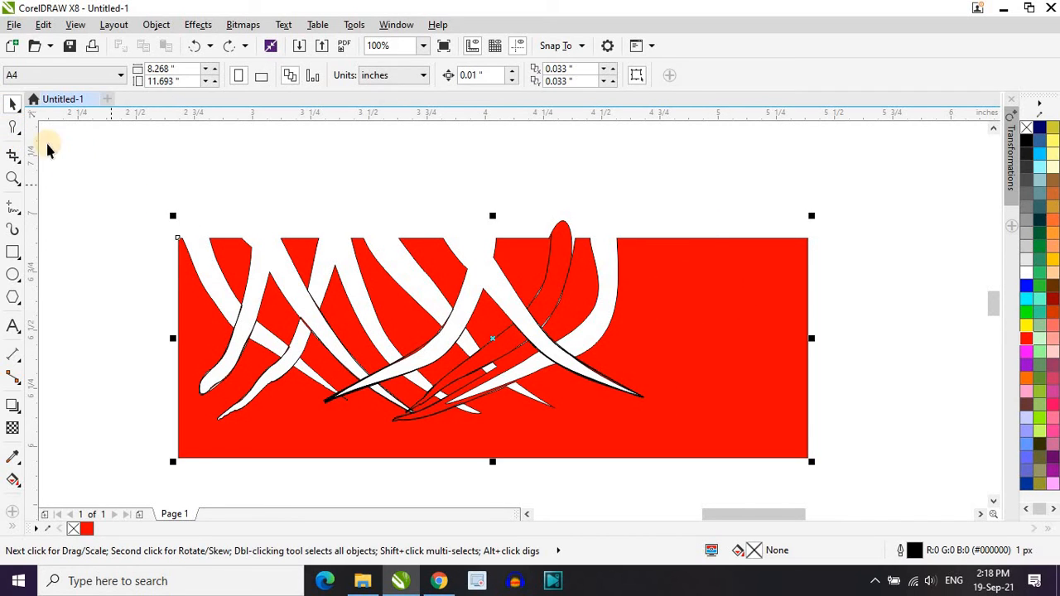
click(13, 126)
mouse_move(750, 260)
mouse_down()
mouse_move(724, 284)
mouse_move(688, 364)
mouse_up()
drag(593, 420, 593, 420)
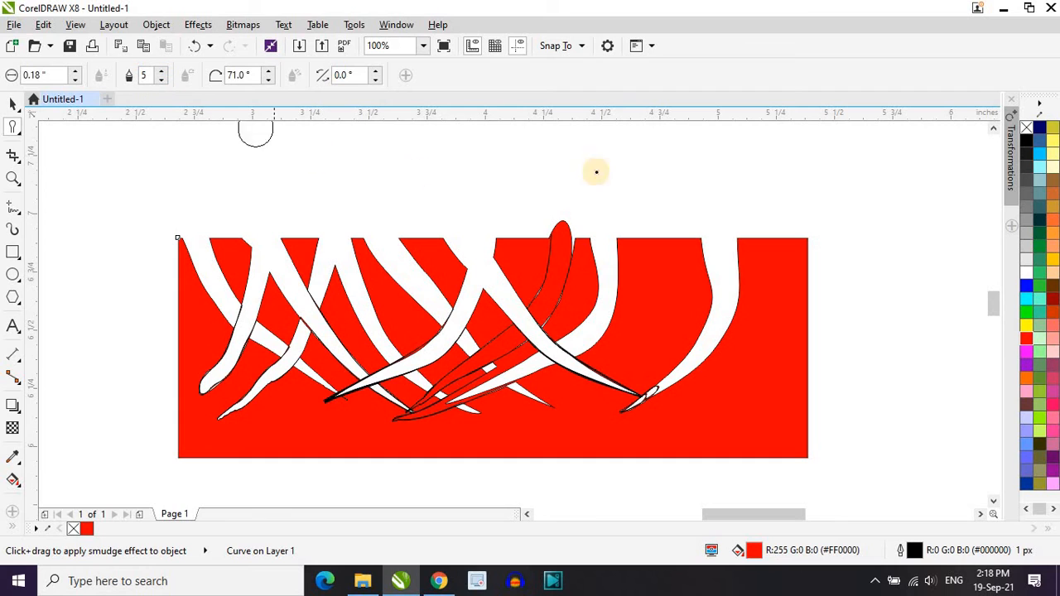
Step: Set the Smudge pen tilt to 45 degrees
click(266, 81)
click(247, 75)
double_click(236, 75)
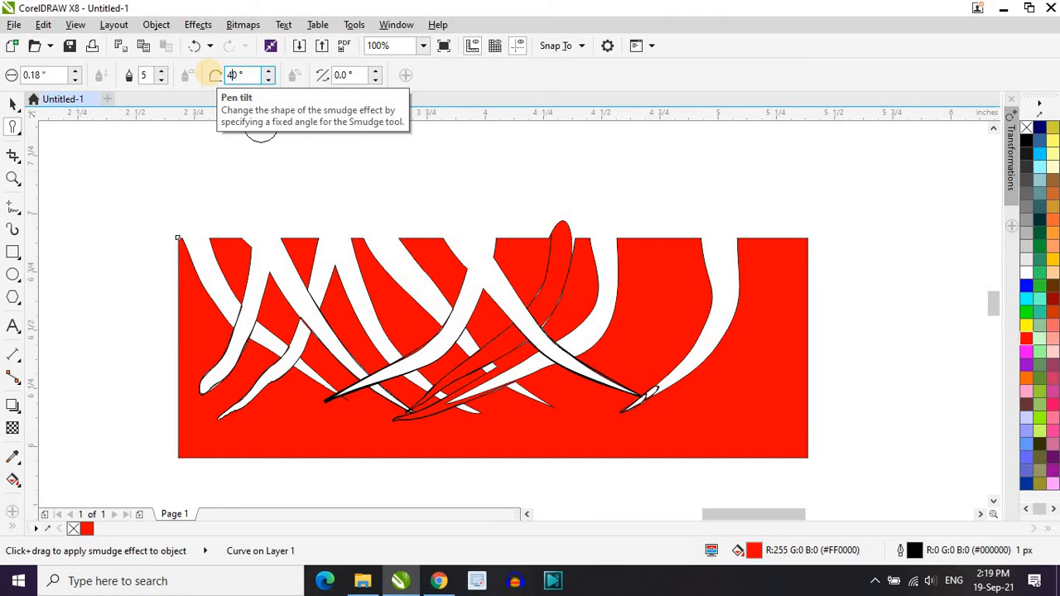
text(45)
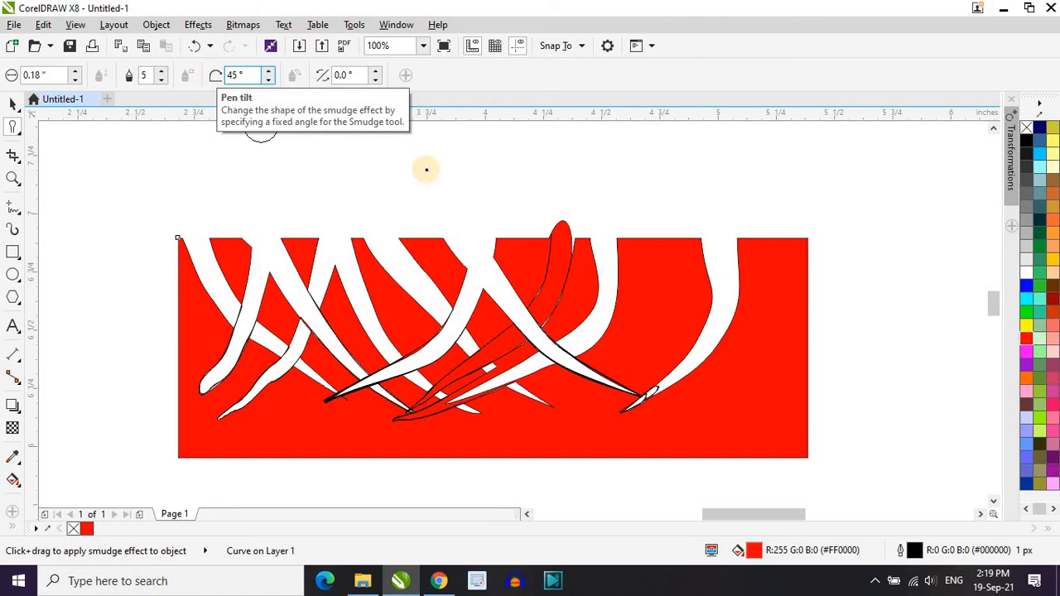
key(Return)
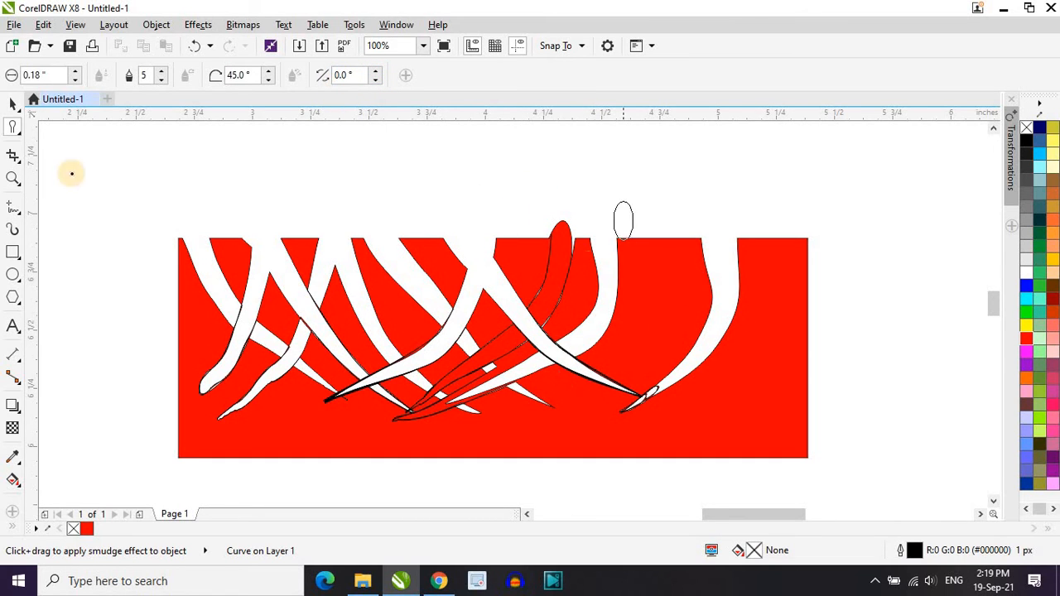
Step: Smudge a red spike up past the shape's top edge right of the middle, and a narrow curved channel down near its right end
click(12, 103)
click(560, 267)
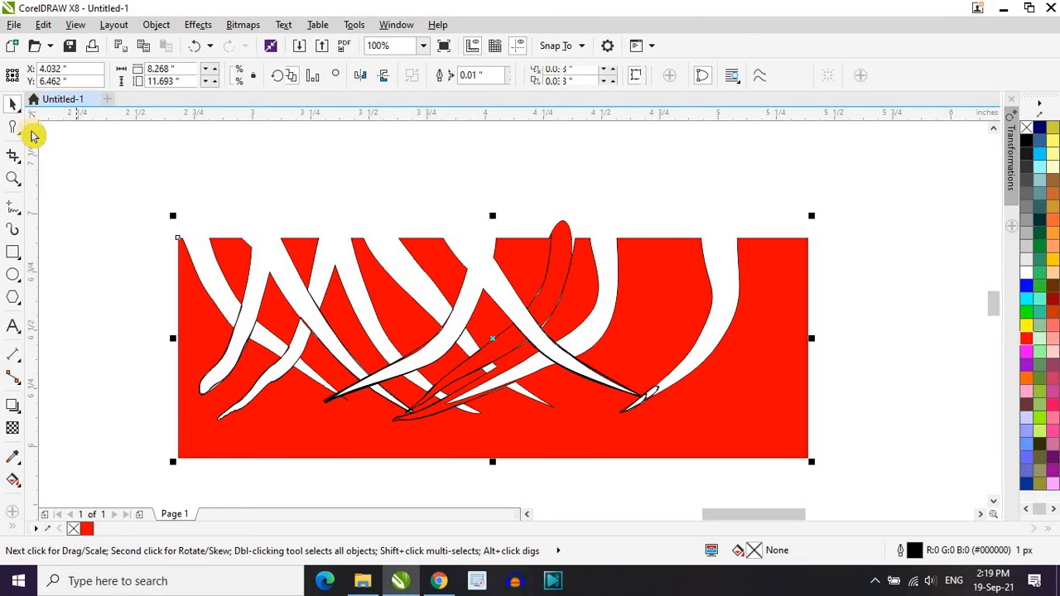
click(12, 127)
mouse_move(644, 400)
mouse_down()
mouse_move(656, 356)
mouse_move(634, 201)
mouse_up()
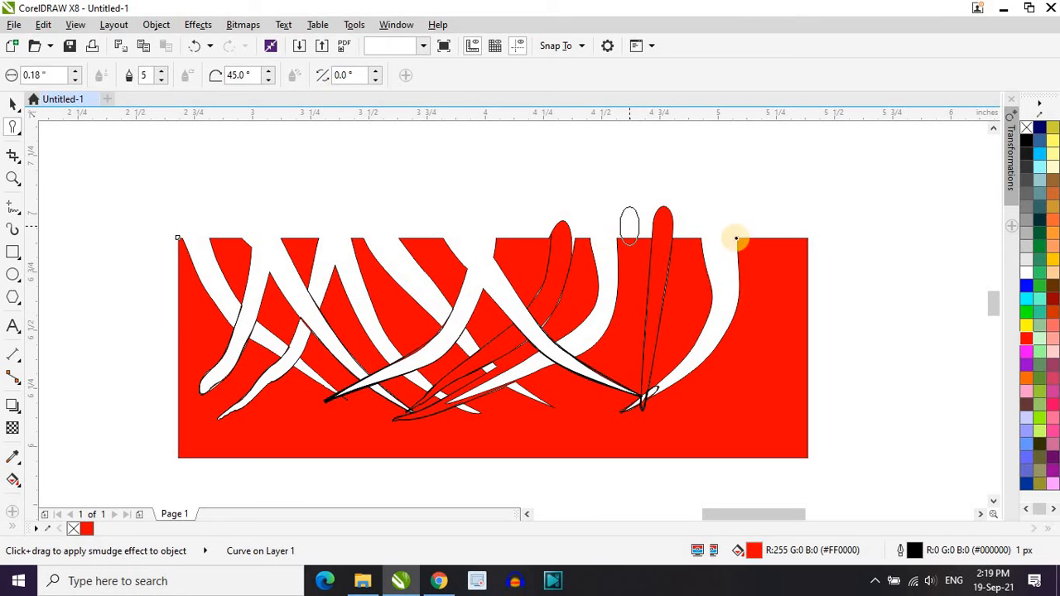
mouse_move(766, 259)
mouse_down()
mouse_move(735, 347)
mouse_move(687, 423)
mouse_up()
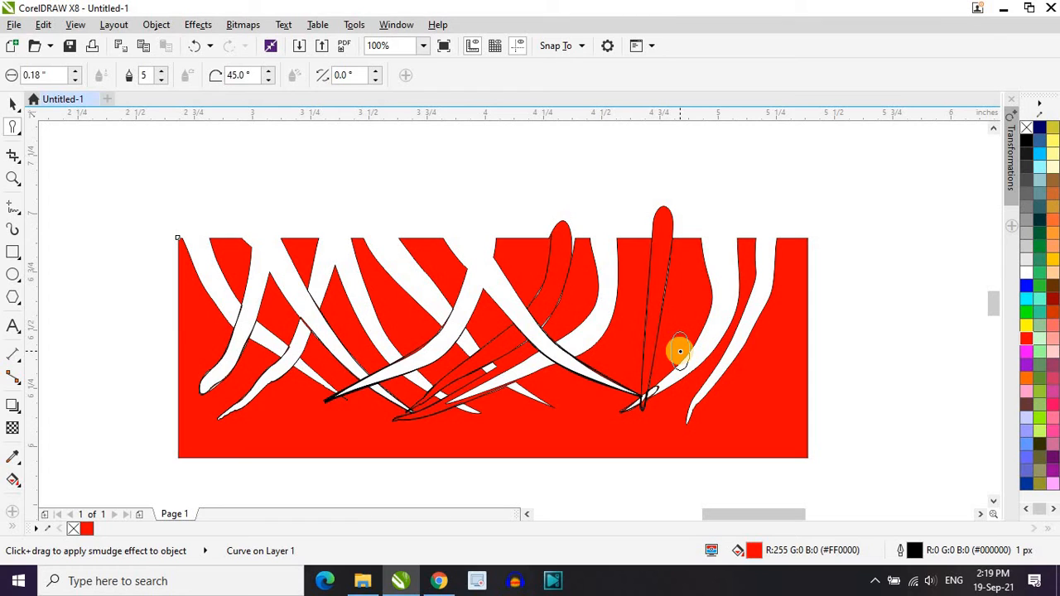
Step: Smudge a diagonal channel across the left half with a bearing angle of 15 degrees, and reset the angle to 0
click(379, 73)
click(378, 73)
click(377, 73)
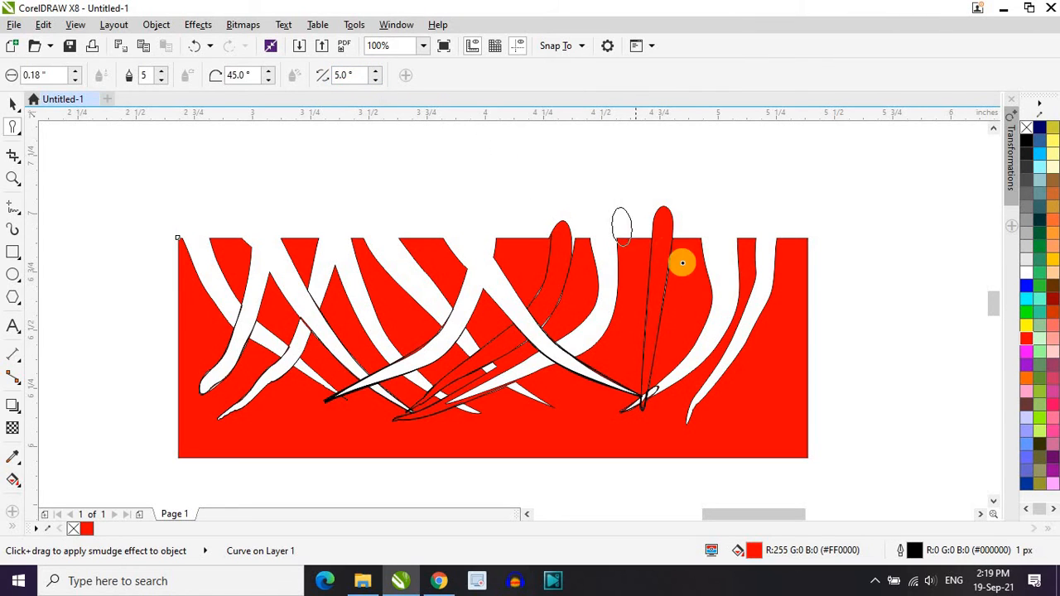
click(376, 72)
click(377, 72)
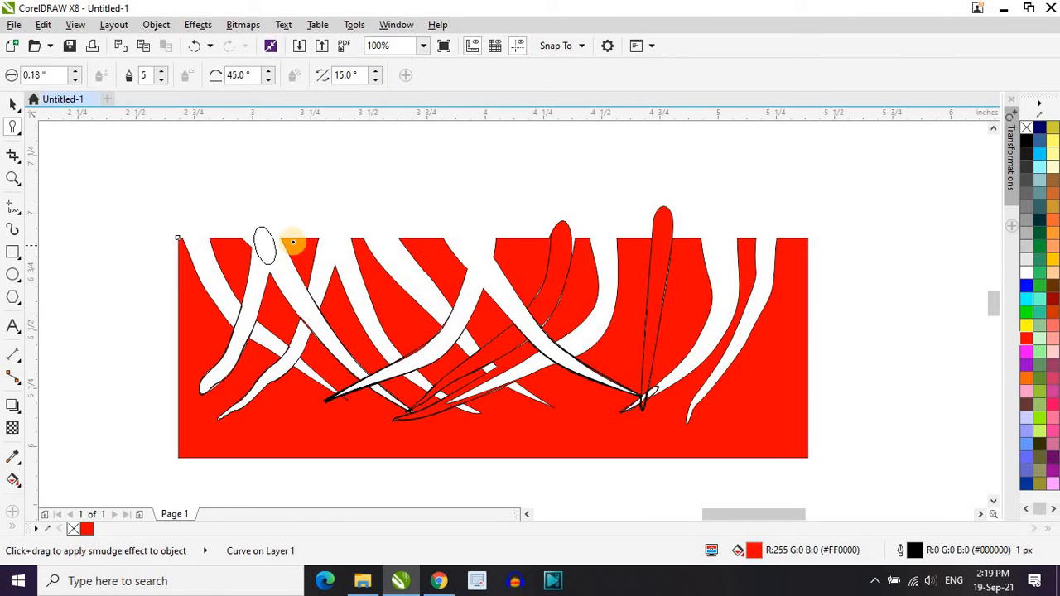
mouse_move(301, 217)
mouse_down()
mouse_move(395, 331)
mouse_move(596, 381)
mouse_up()
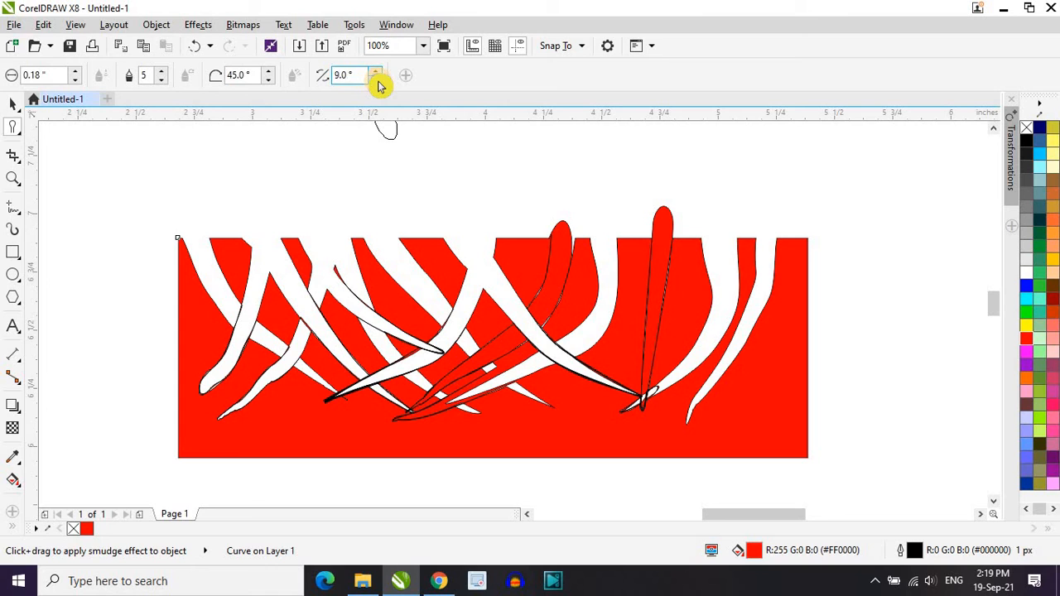
click(377, 80)
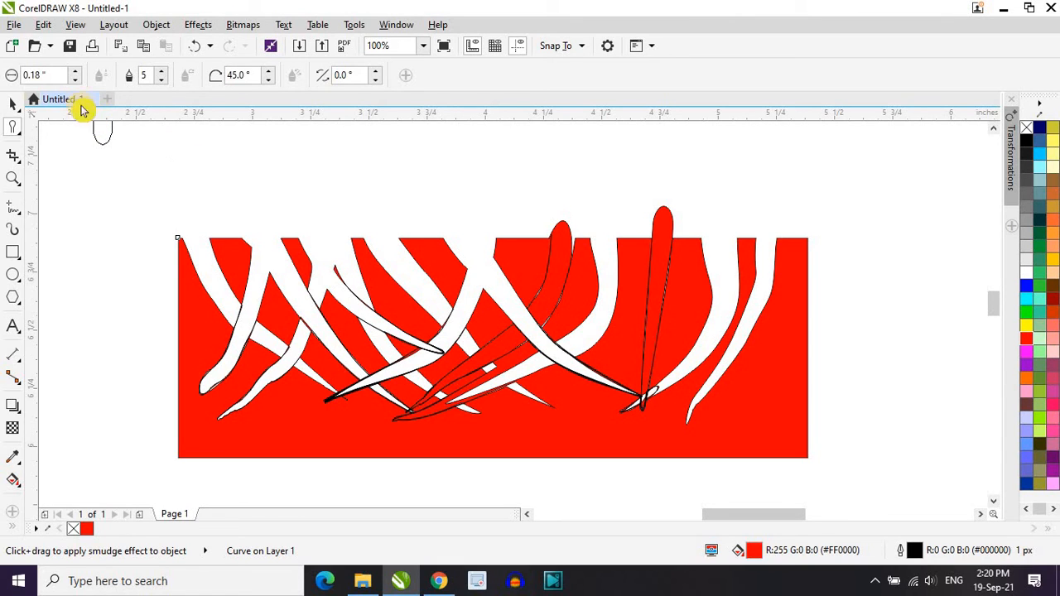
Step: Switch to the Roughen tool and undo all the Smudge strokes back to the plain red rectangle
click(21, 136)
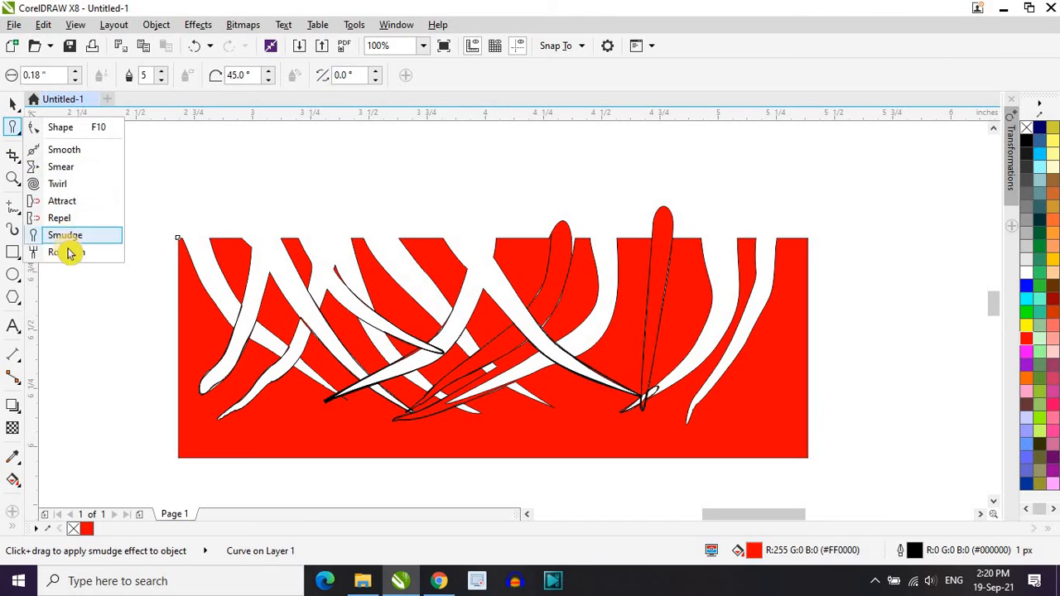
click(68, 253)
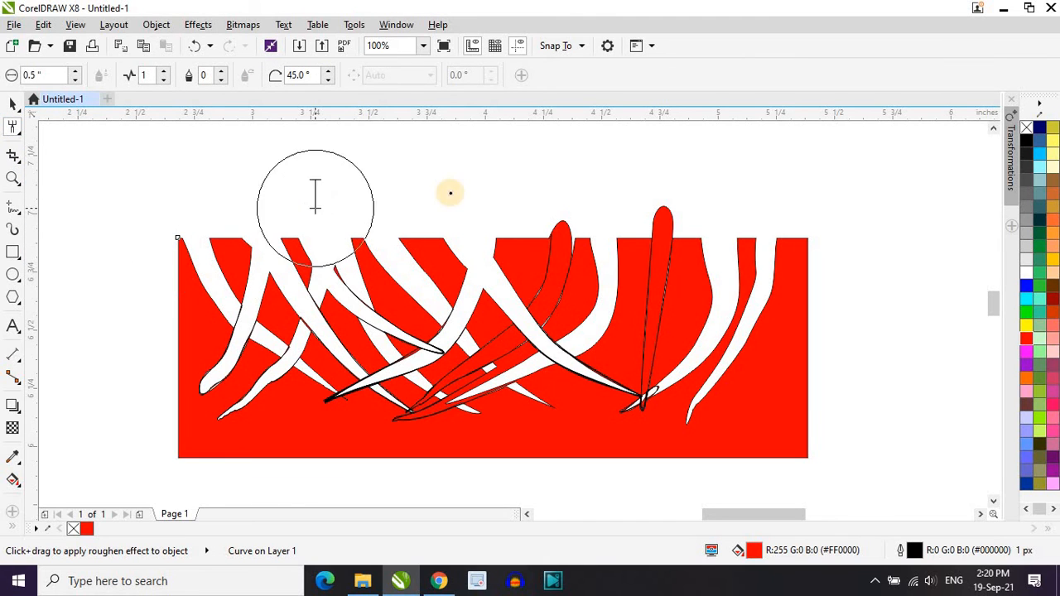
key(ctrl+z)
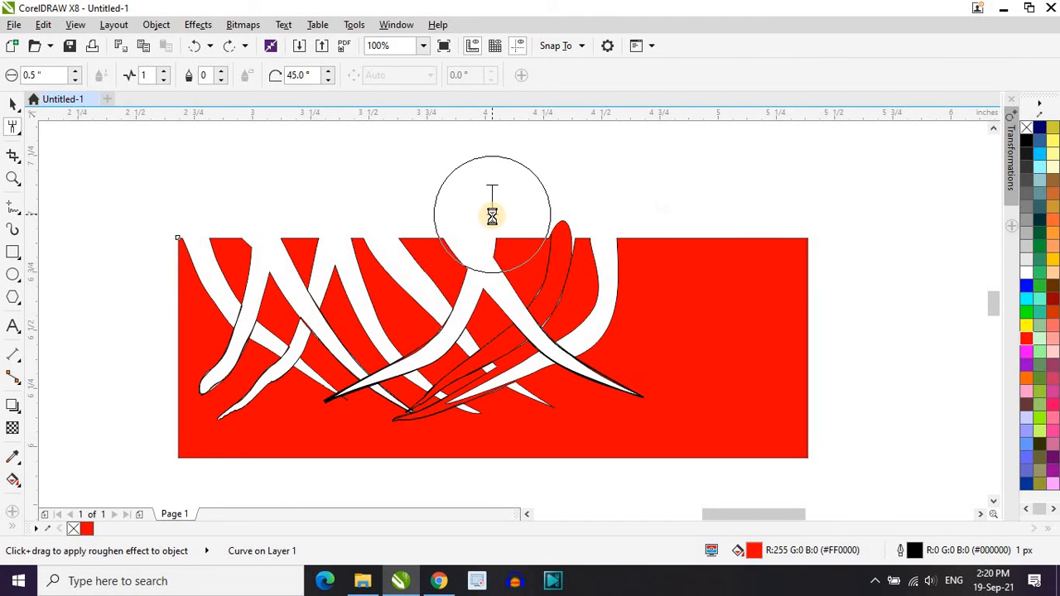
key(ctrl+z)
key(ctrl+z)
key(ctrl+z)
key(ctrl+z)
key(ctrl+z)
key(ctrl+z)
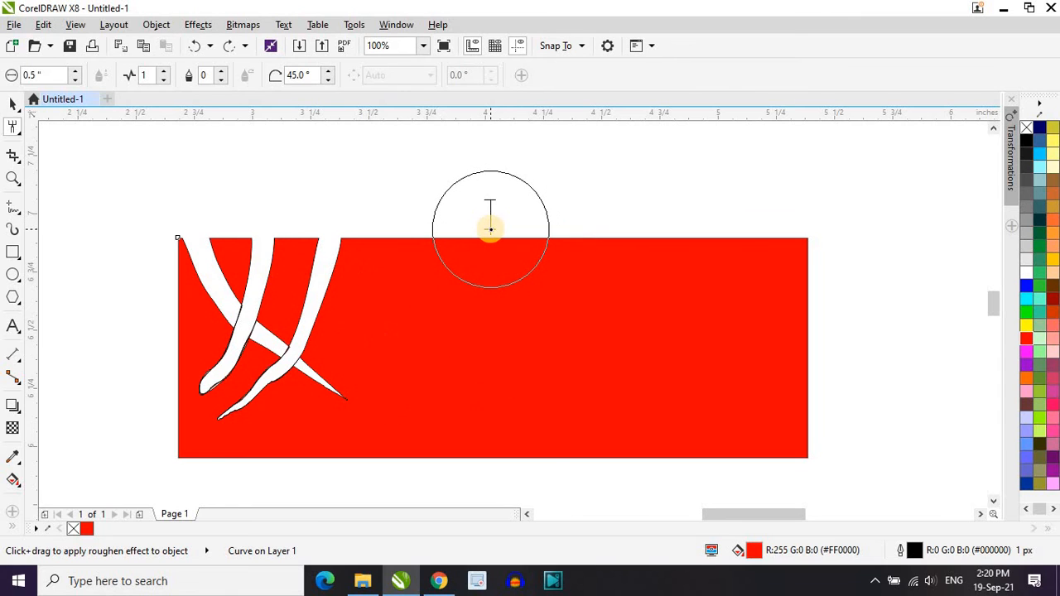
key(ctrl+z)
key(ctrl+z)
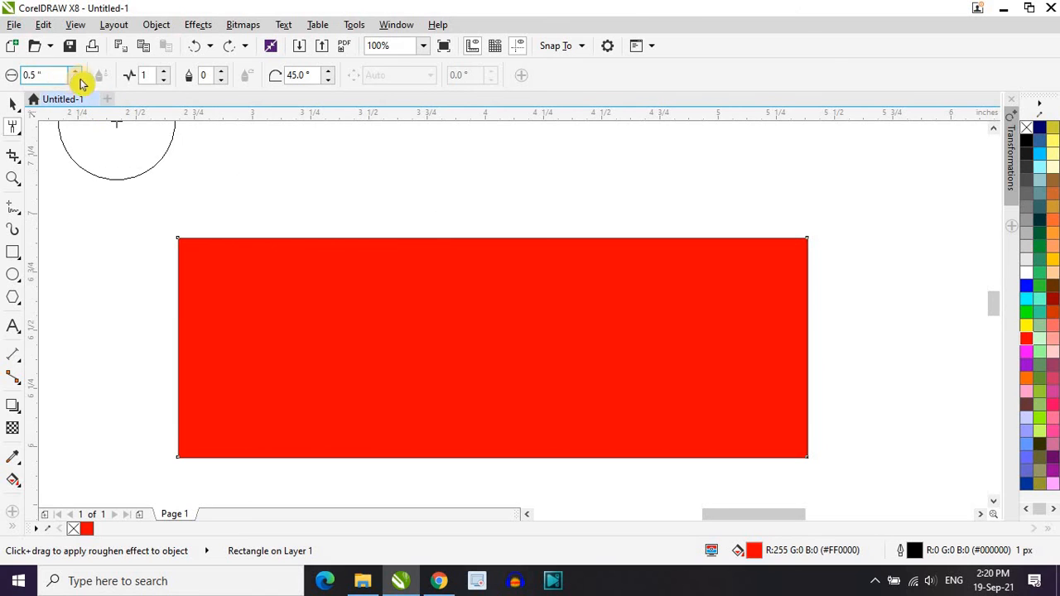
Step: Set the Roughen nib size to 0.3 inch
click(35, 77)
drag(36, 76, 31, 76)
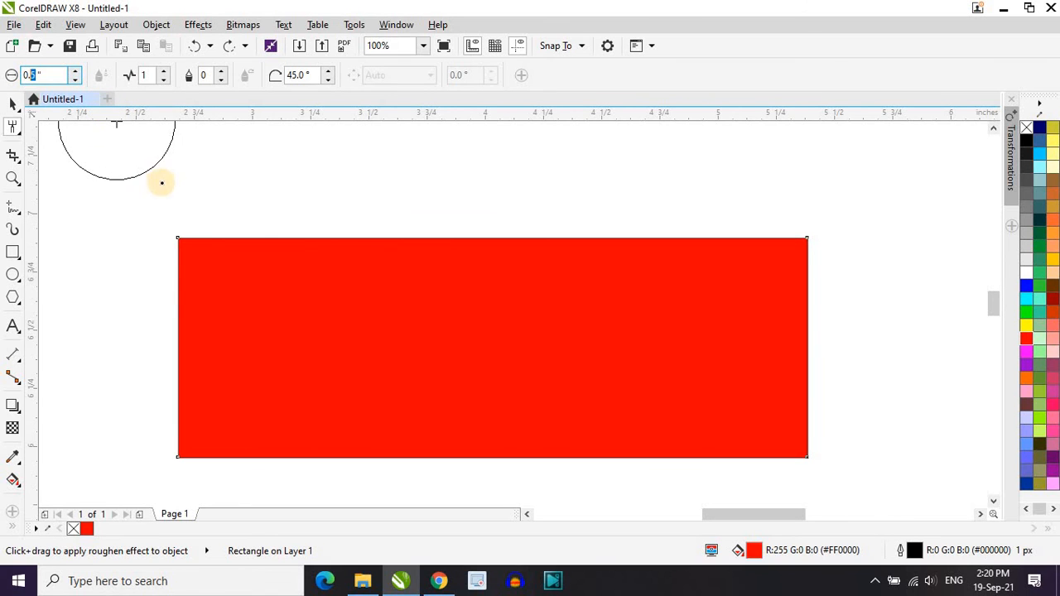
text(3)
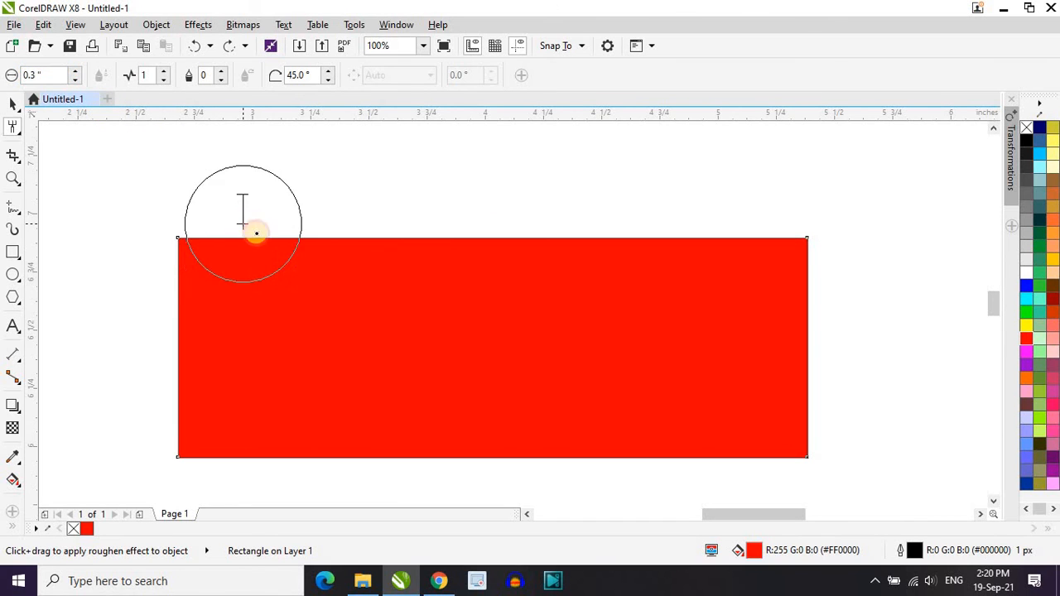
click(255, 232)
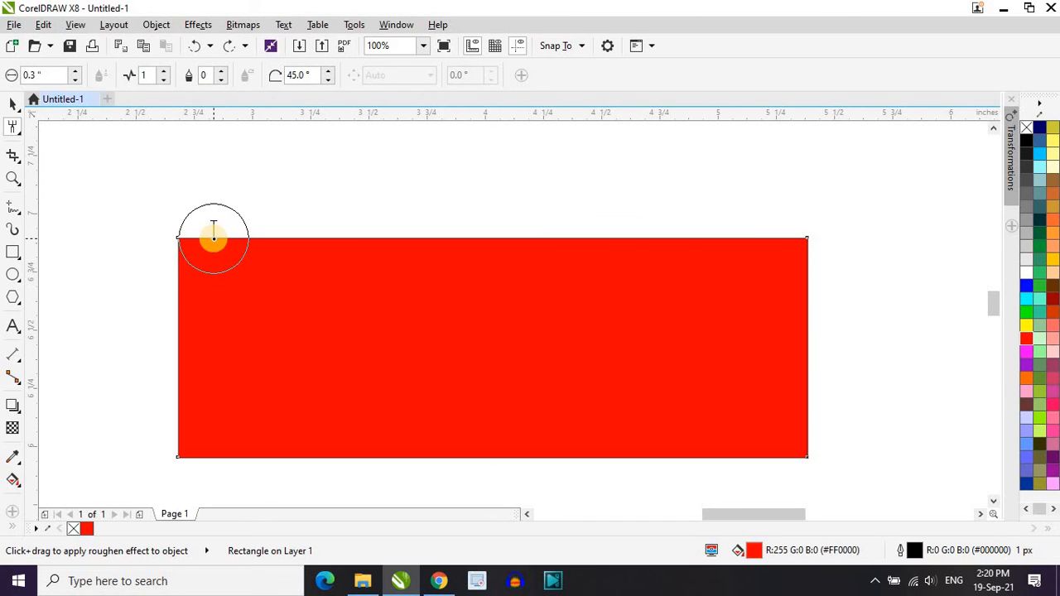
Step: Roughen two broad zigzags at the left of the rectangle's top edge, and two clusters of finer spikes with spike frequency 4
drag(214, 238, 242, 256)
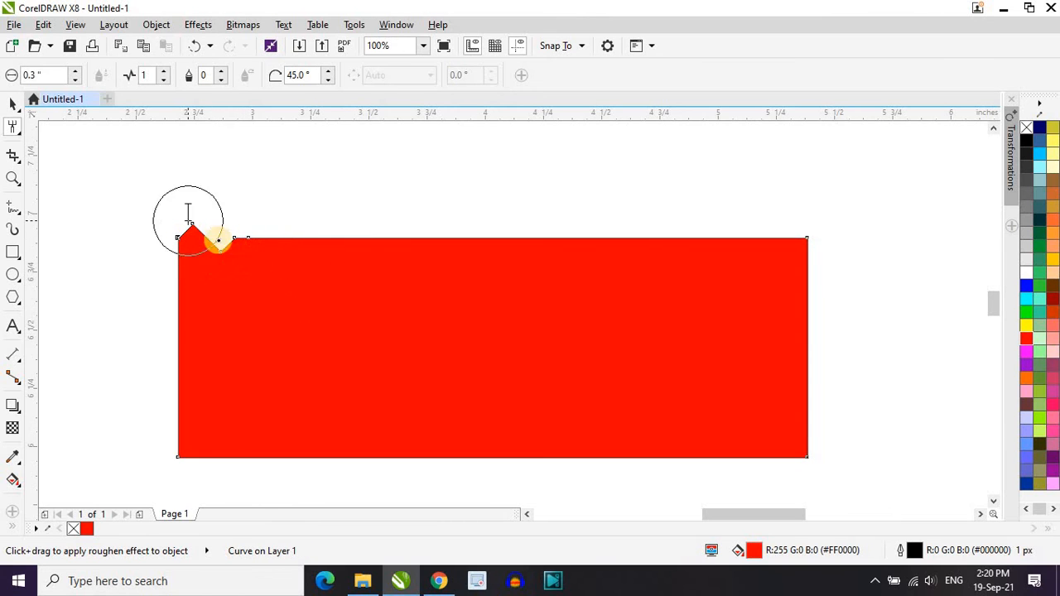
drag(273, 237, 307, 234)
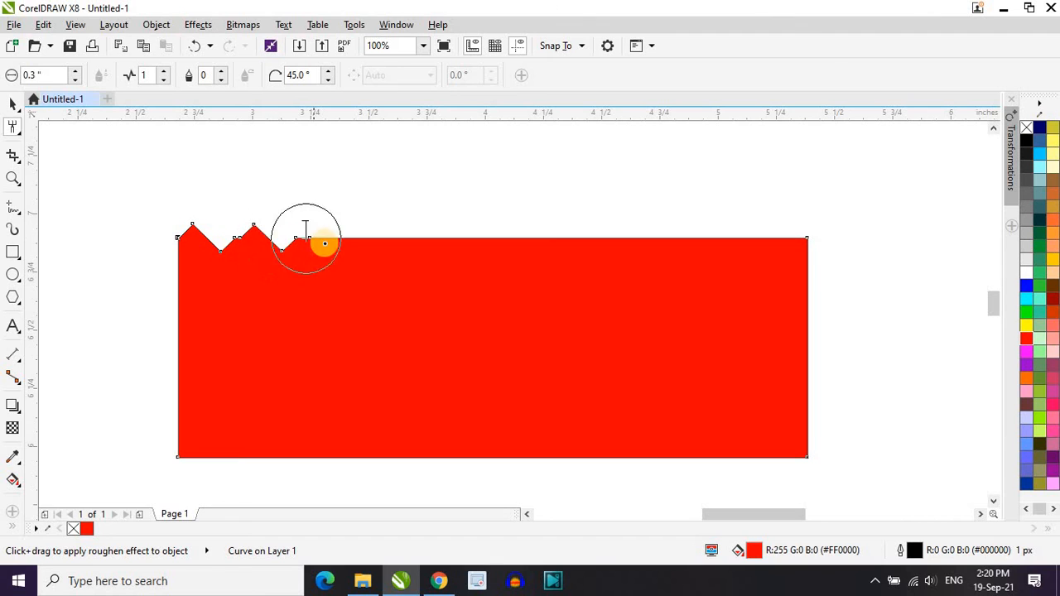
click(164, 72)
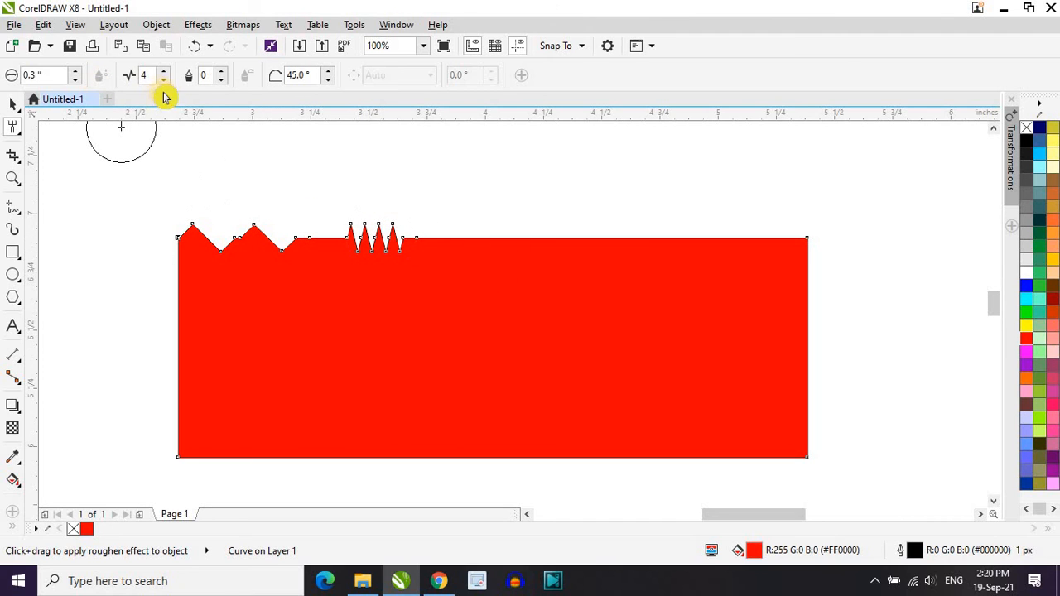
click(479, 239)
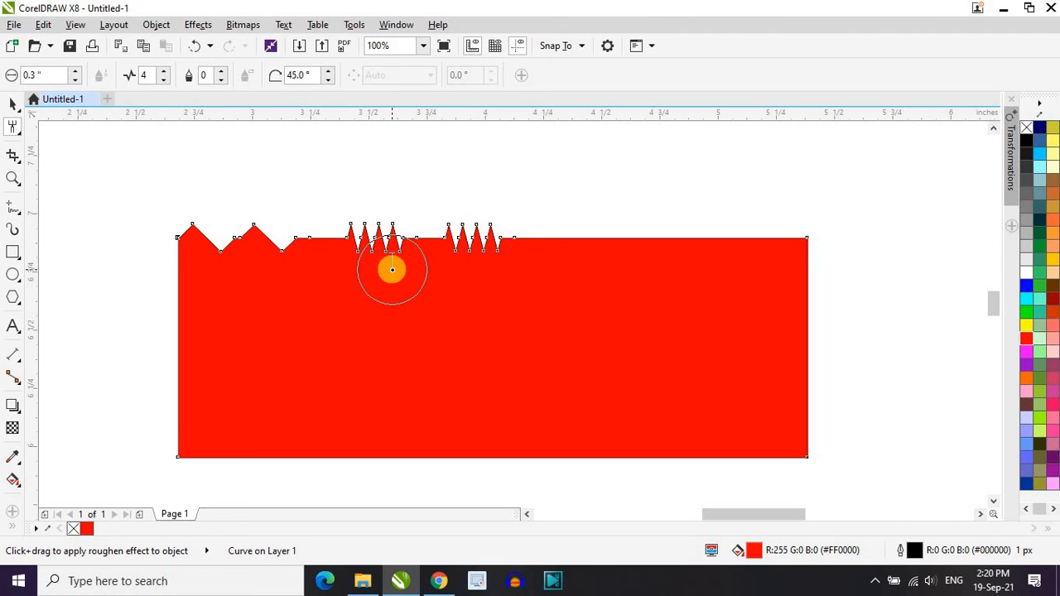
Step: Undo all the roughening on the rectangle's top edge
key(ctrl+z)
key(ctrl+z)
key(ctrl+z)
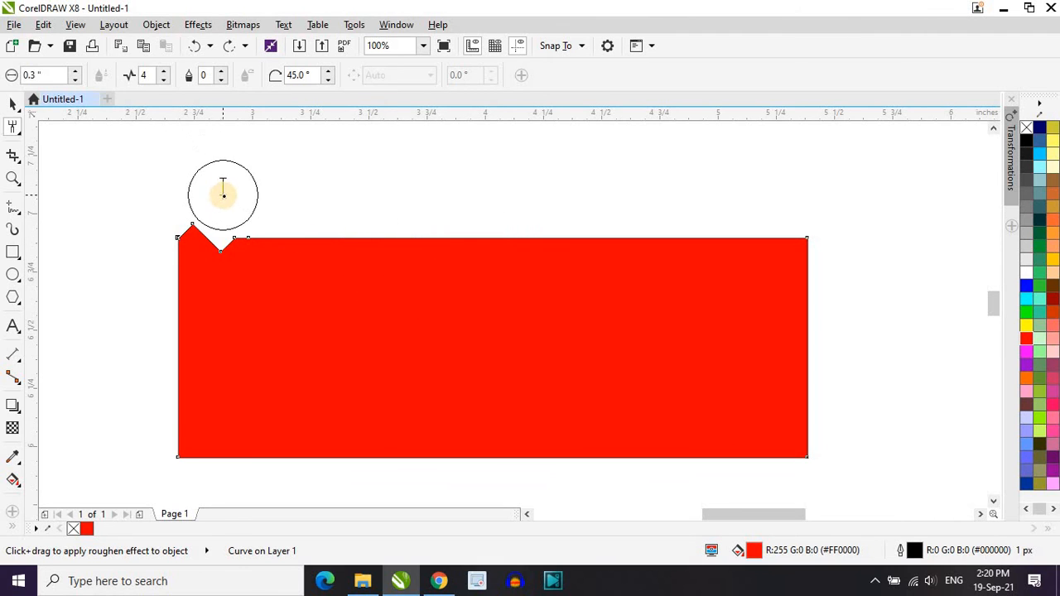
key(ctrl+z)
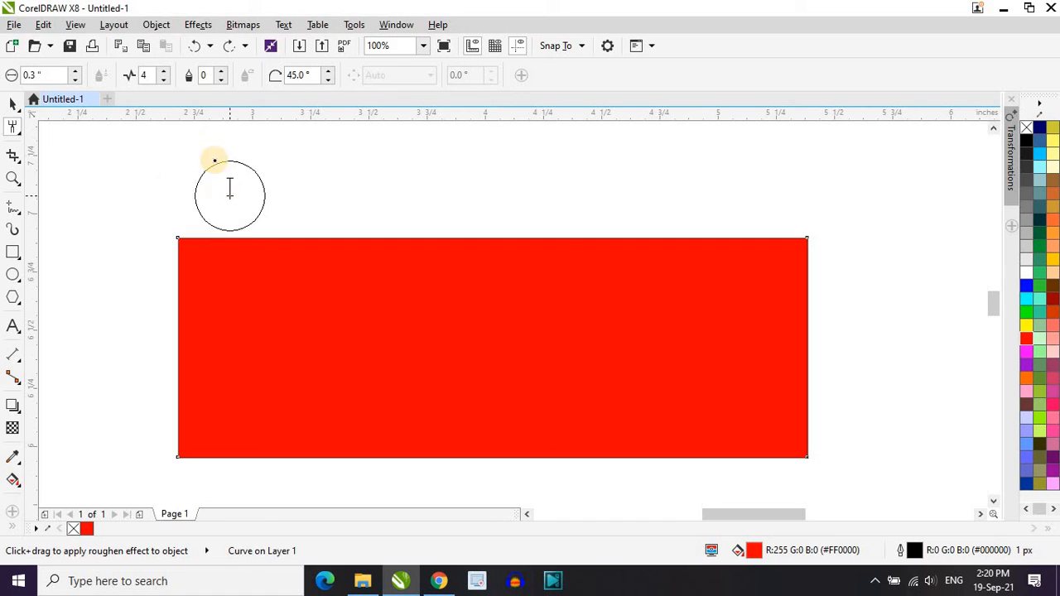
Step: Set the Roughen spike frequency to 3 and the dryout to 3
click(164, 72)
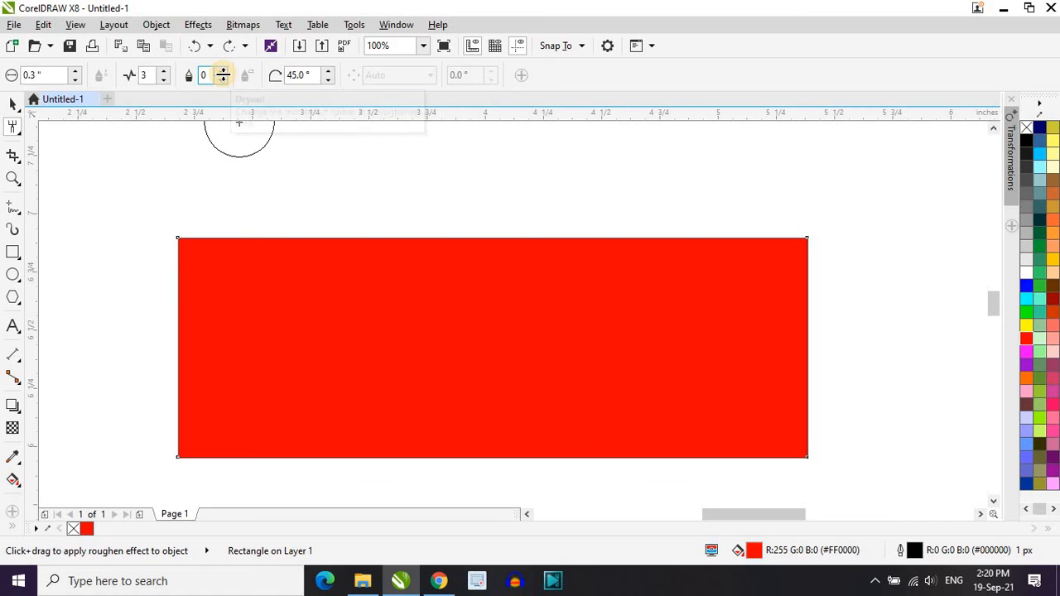
click(222, 71)
click(222, 72)
click(222, 71)
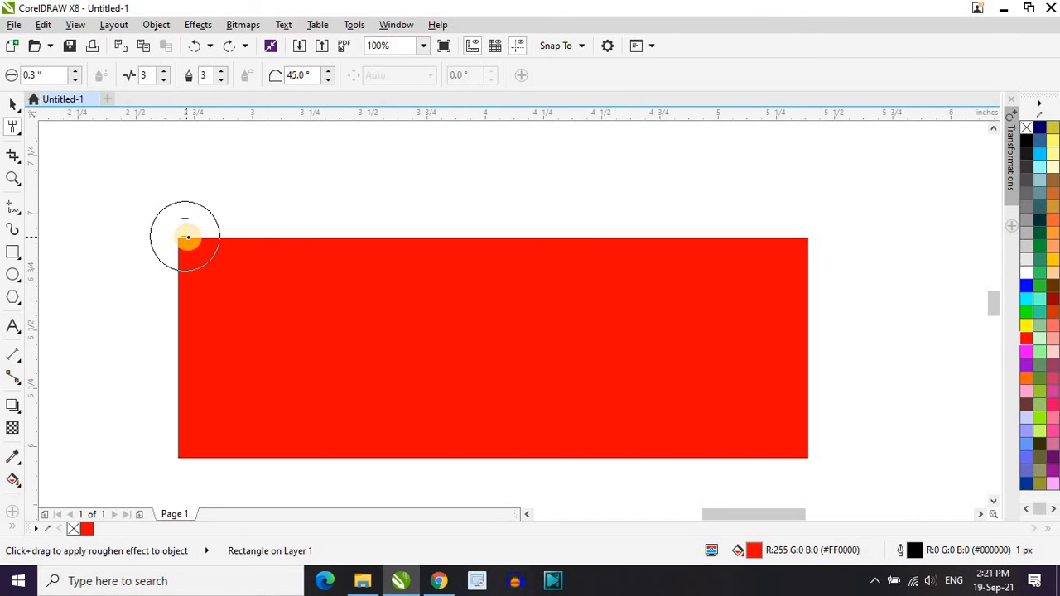
Step: Roughen the rectangle's entire top edge from the left corner to the right corner
click(189, 237)
drag(188, 237, 803, 240)
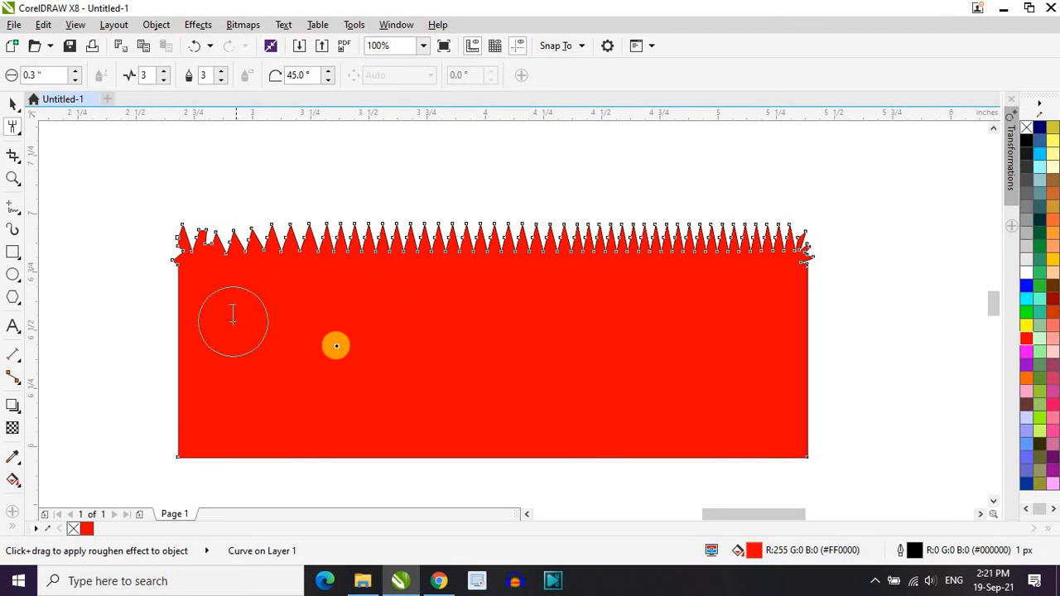
mouse_move(265, 265)
mouse_down()
mouse_move(257, 246)
mouse_move(286, 244)
mouse_move(403, 246)
mouse_move(409, 260)
mouse_up()
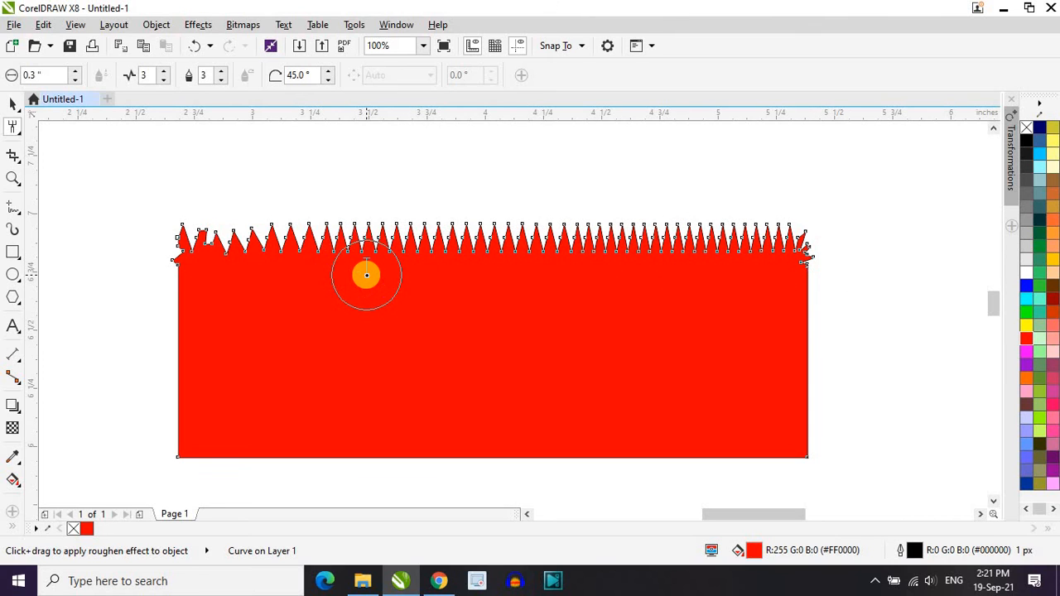
Step: Undo the top edge roughening and roughen the full edge again with the dryout set to 0
key(ctrl+z)
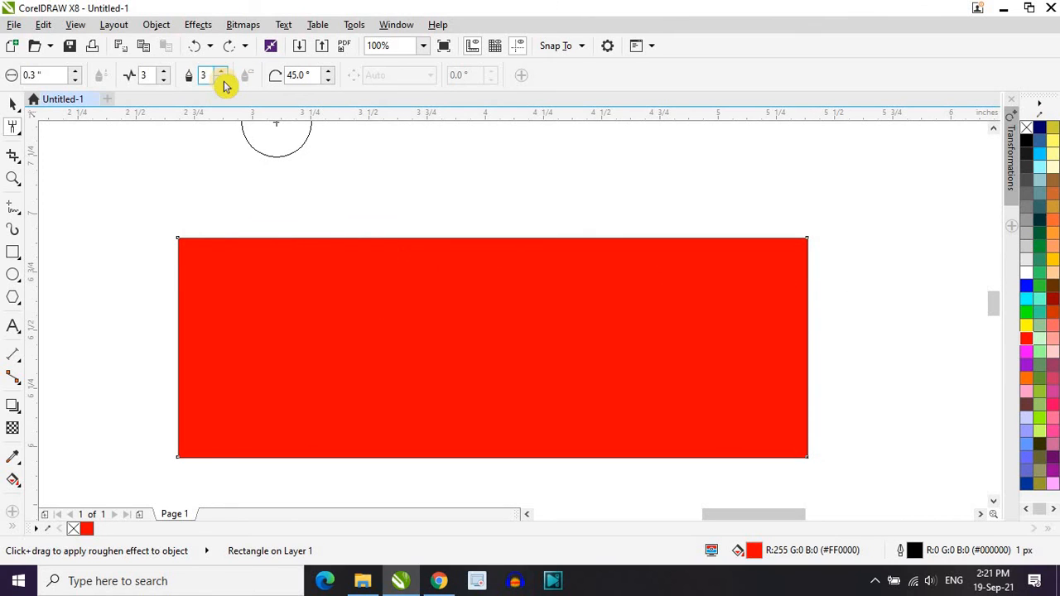
click(222, 79)
mouse_move(201, 248)
mouse_down()
mouse_move(184, 237)
mouse_move(698, 234)
mouse_move(807, 249)
mouse_up()
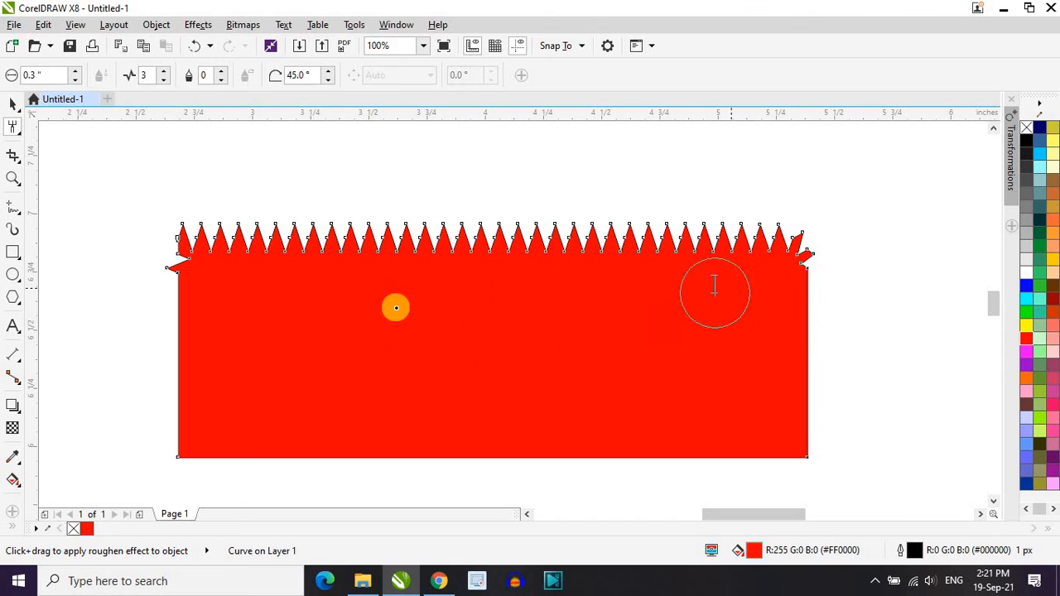
Step: Undo the full-edge roughening and roughen the middle part of the rectangle's top edge with the pen tilt set to 35°
key(ctrl+z)
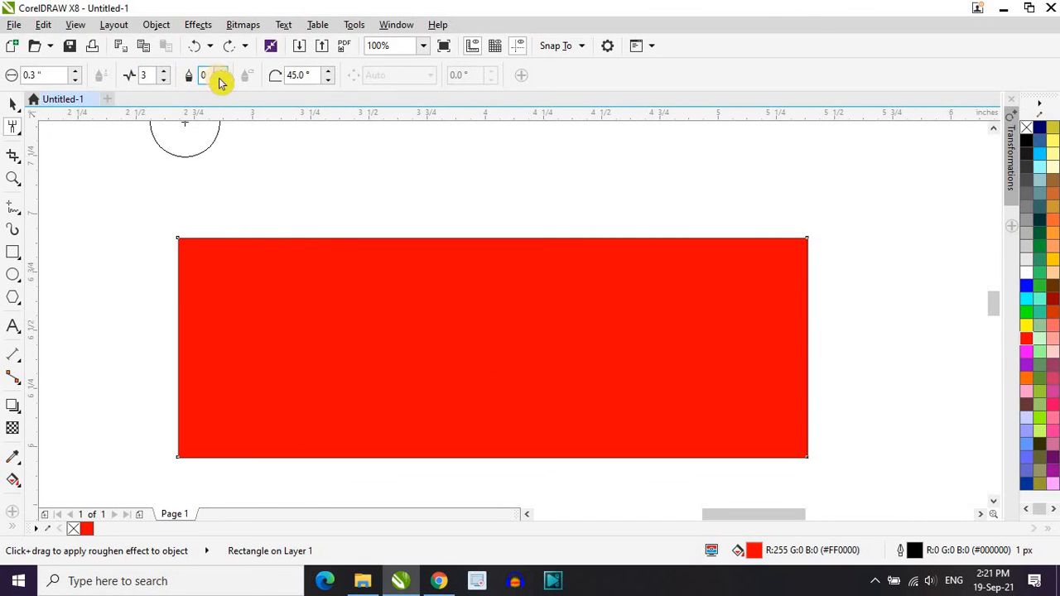
click(329, 80)
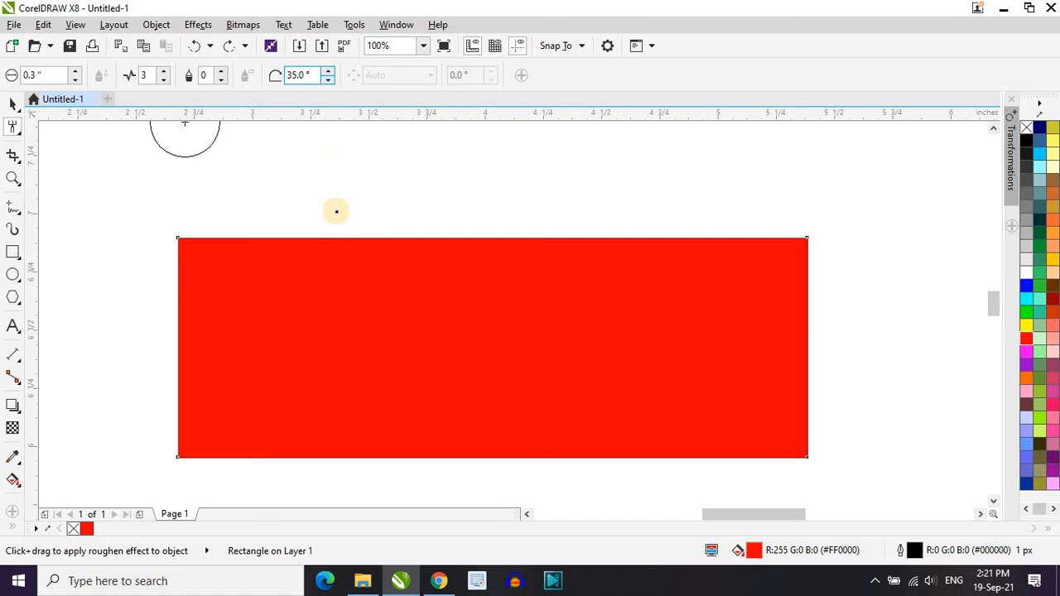
click(300, 237)
drag(301, 237, 579, 240)
Step: Set the Roughen pen tilt to 60° and undo all the roughening on the rectangle's top edge
click(303, 75)
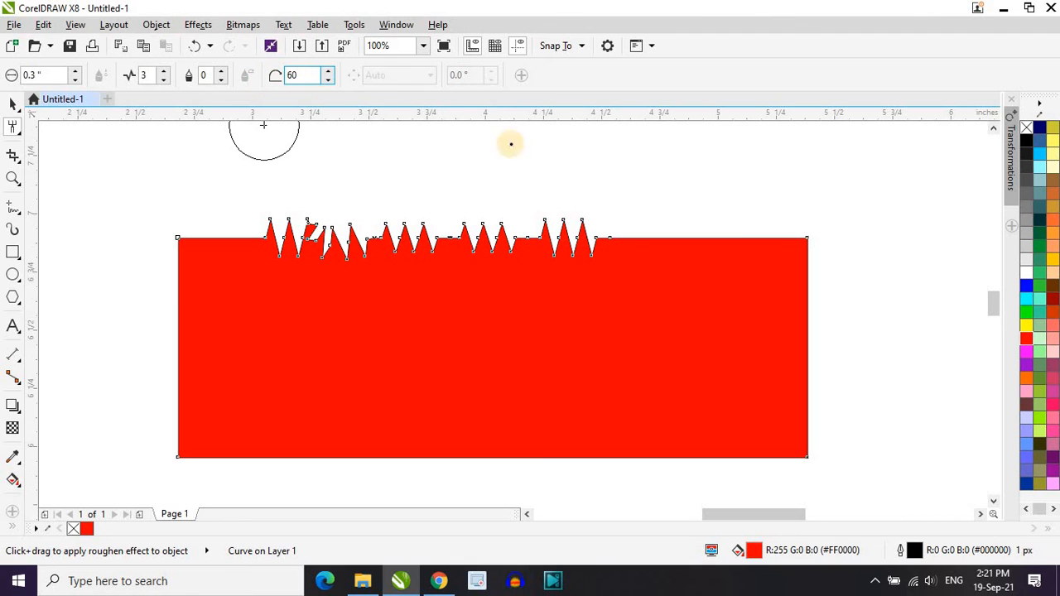
key(Return)
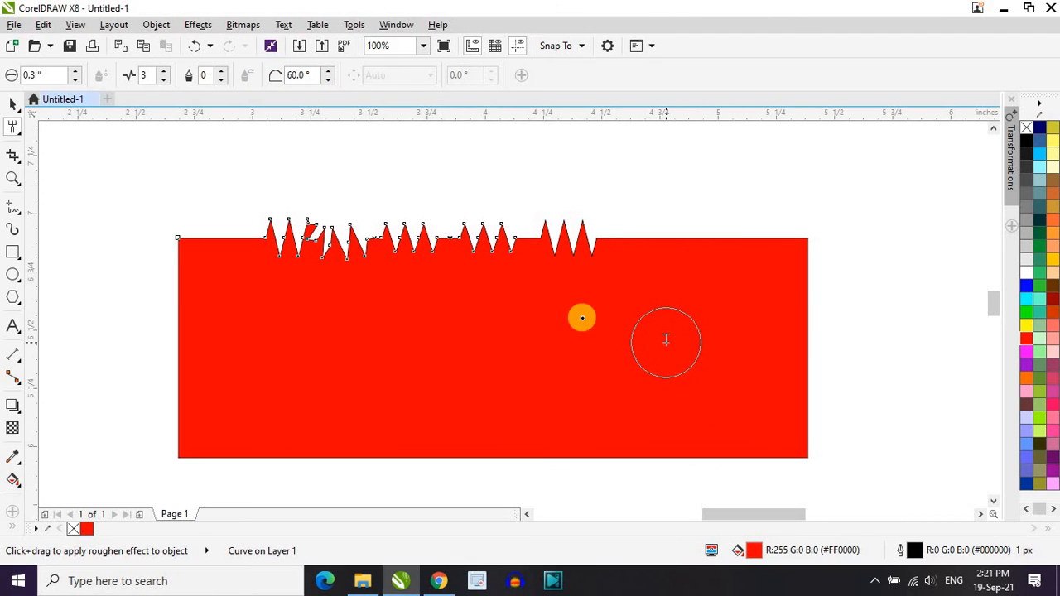
key(ctrl+z)
key(ctrl+z)
key(ctrl+z)
key(ctrl+z)
key(ctrl+z)
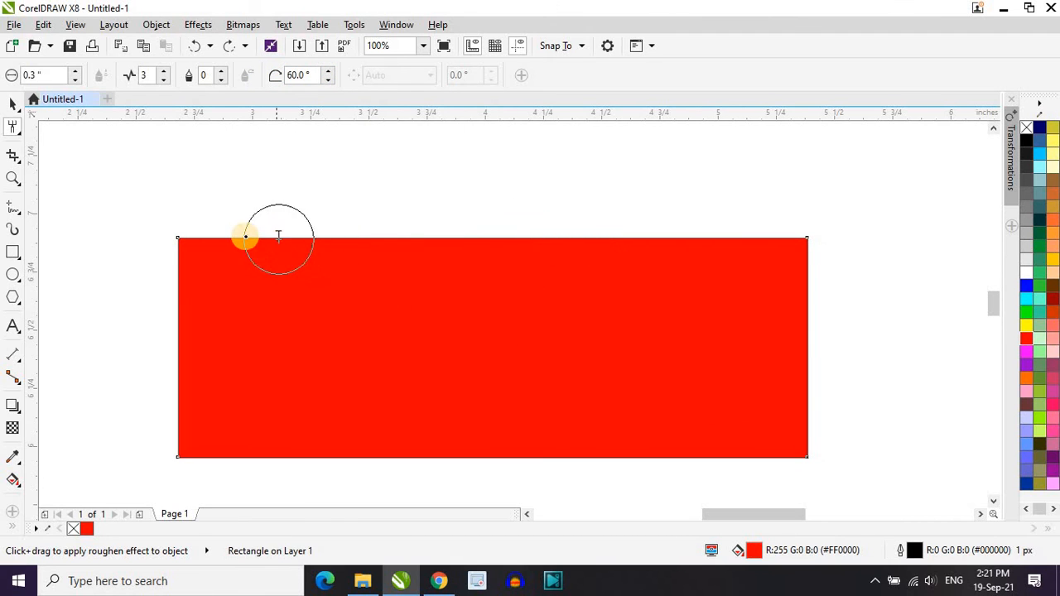
Step: Roughen a short stretch near the top edge's left corner at 60° tilt, and continue farther right with the tilt set to 20°
drag(245, 238, 253, 237)
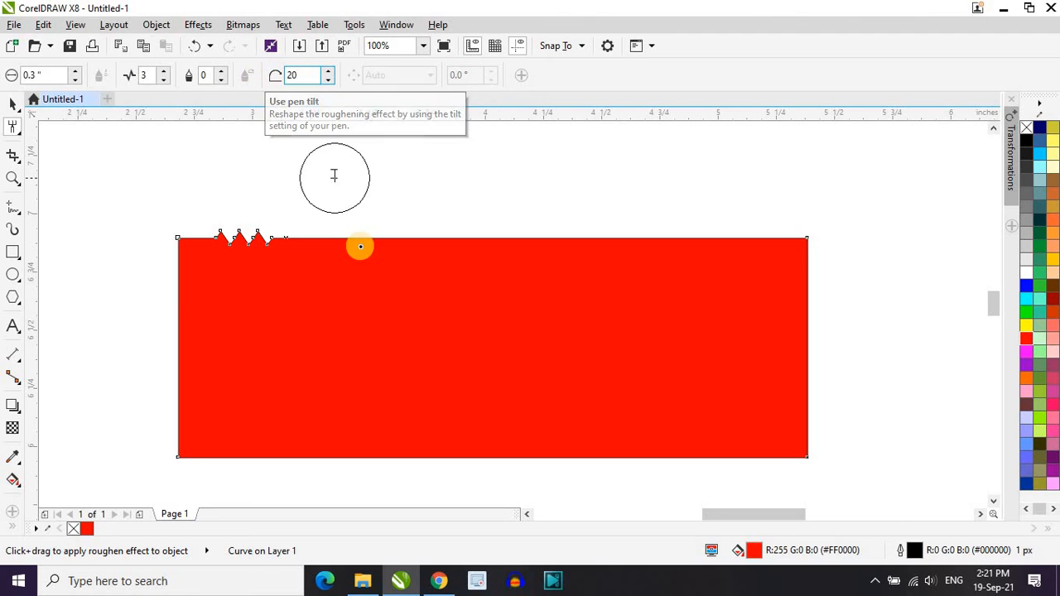
mouse_move(360, 246)
mouse_down()
mouse_move(296, 248)
mouse_move(415, 240)
mouse_up()
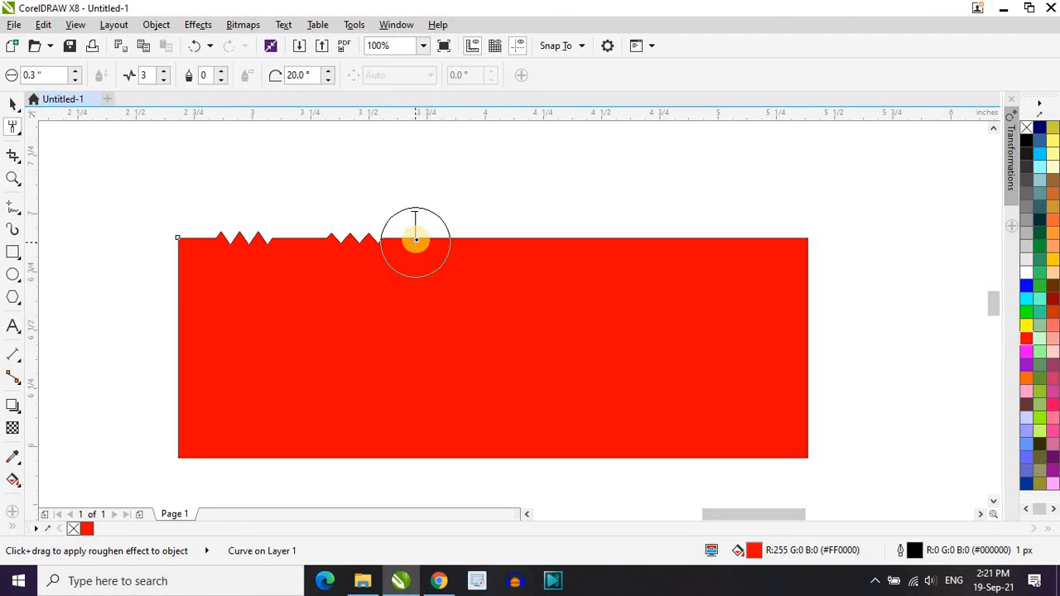
click(416, 240)
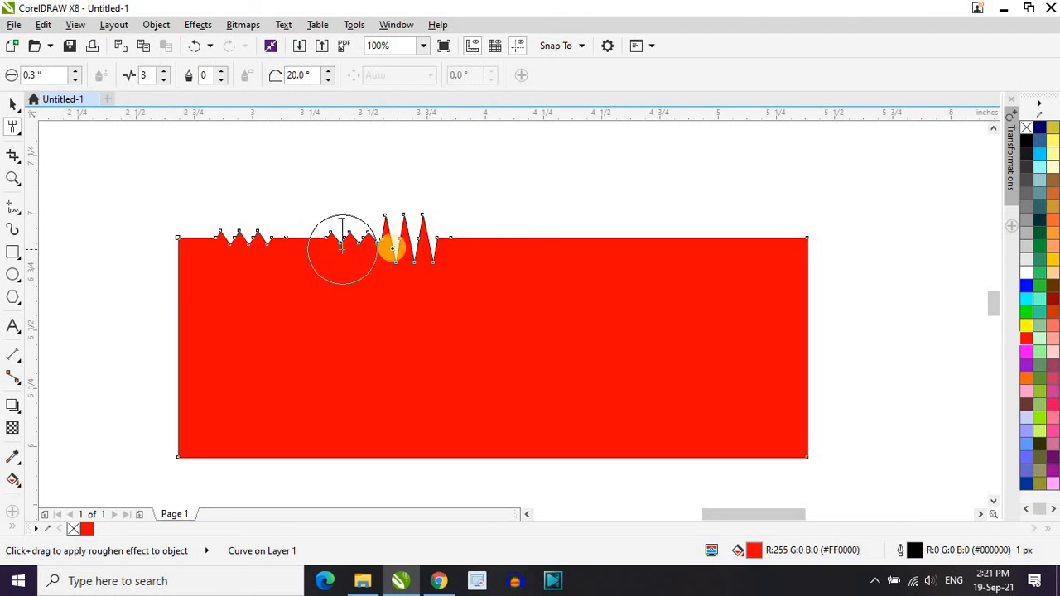
Step: Set the pen tilt to 45° and roughen a short separate stretch of the top edge to the right of the tall spikes
click(328, 72)
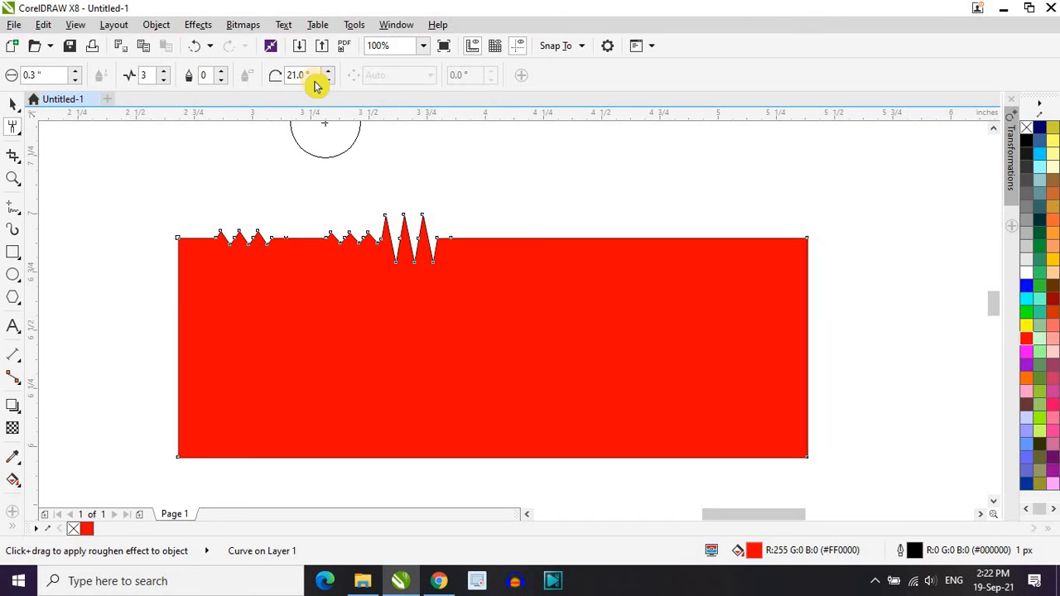
double_click(301, 75)
text(45)
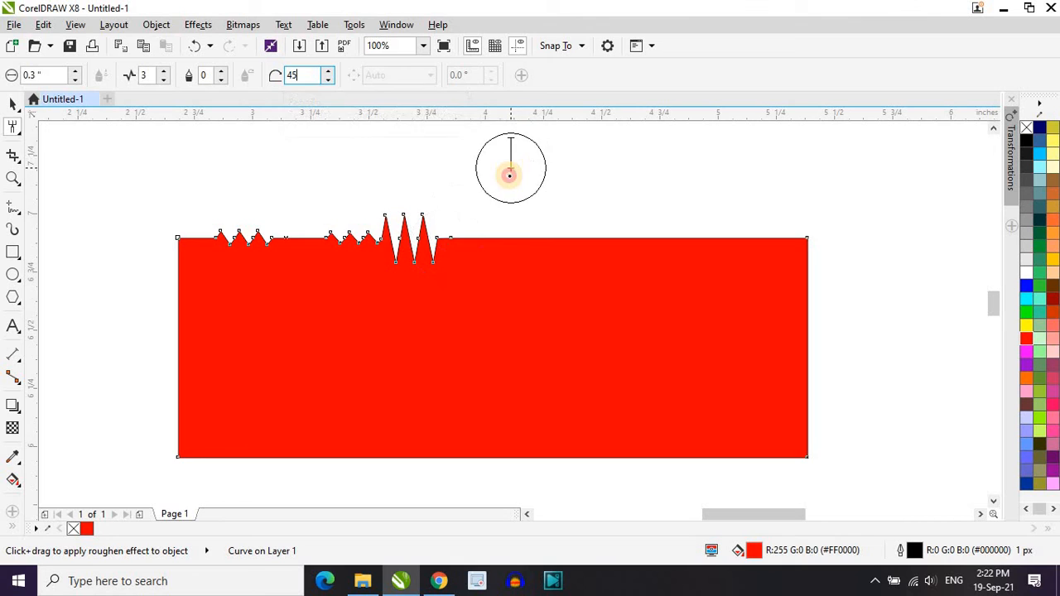
key(Return)
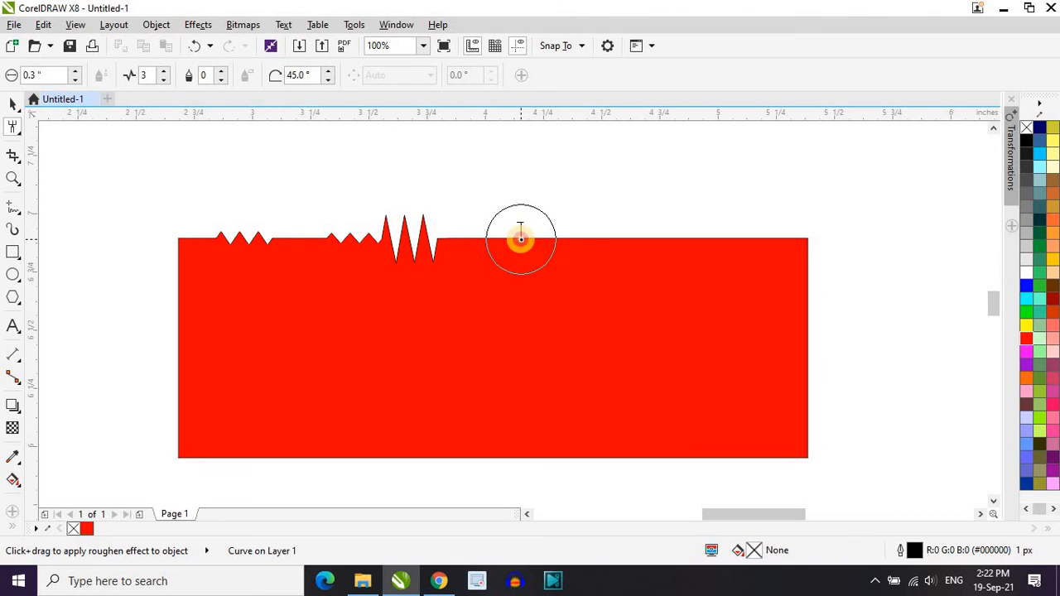
mouse_move(521, 240)
mouse_down()
mouse_move(585, 246)
mouse_move(544, 237)
mouse_move(571, 240)
mouse_up()
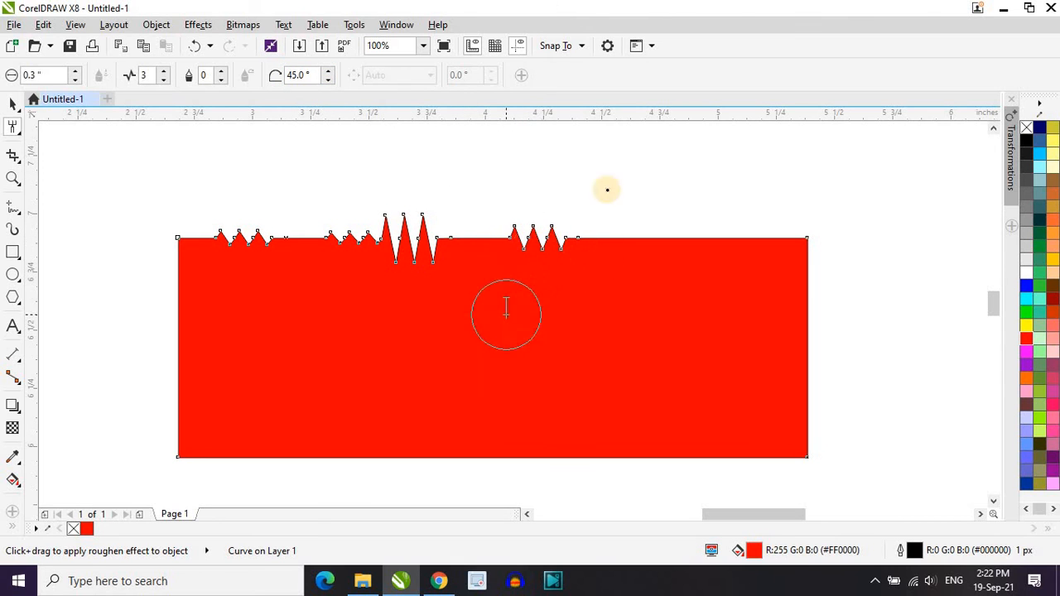